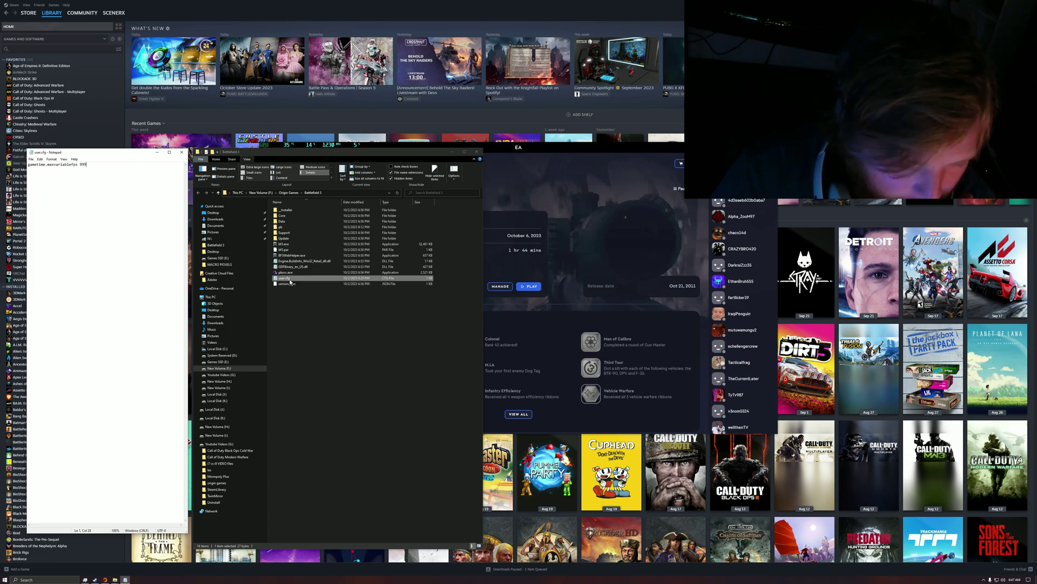
Step: Create a new text document in the Battlefield 3 folder, close the open user.cfg, and delete the new document
{"action": "right_click", "coordinate": [290, 305]}
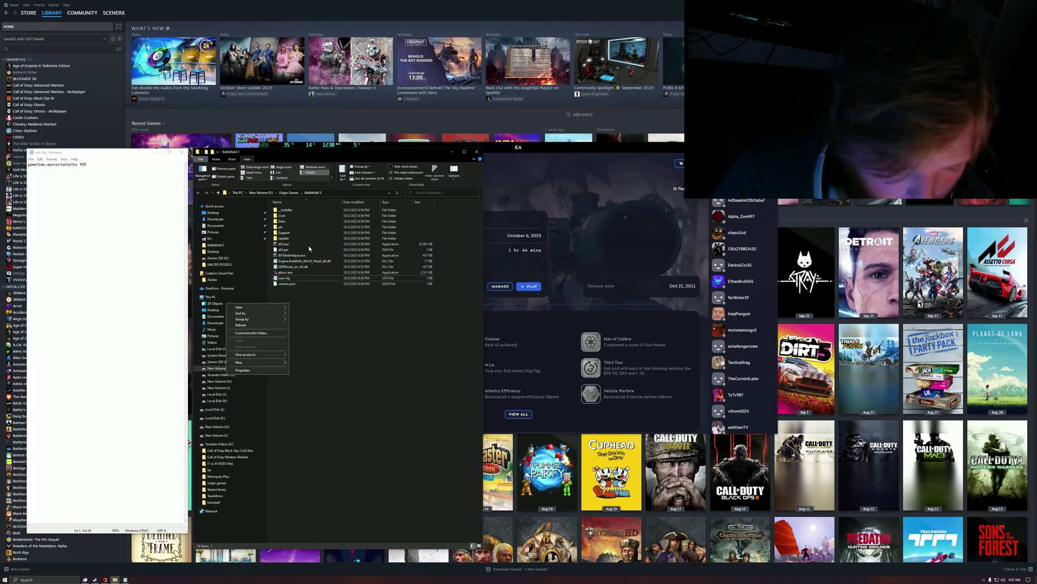
{"action": "mouse_move", "coordinate": [259, 362]}
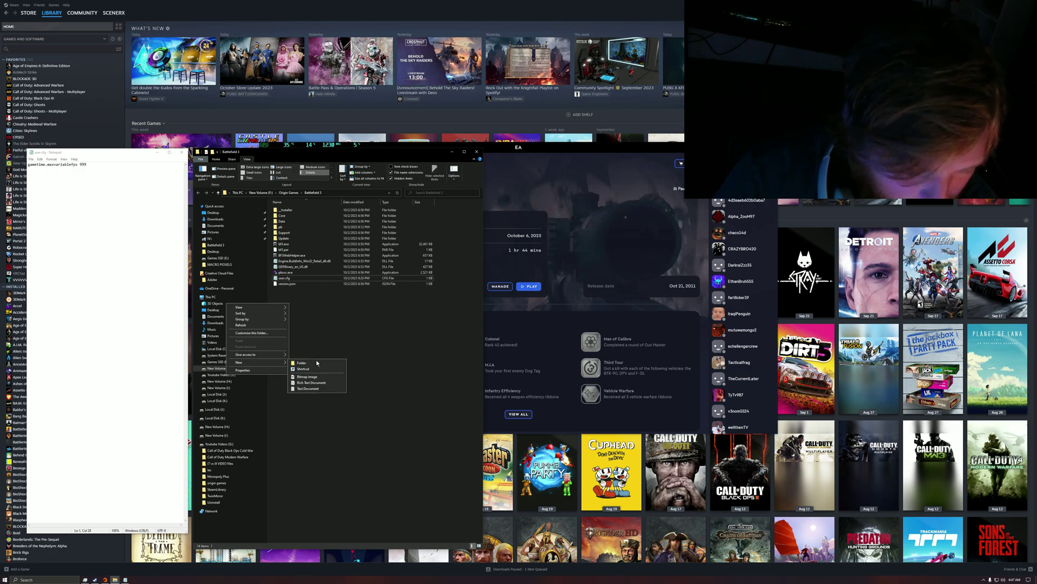
{"action": "left_click", "coordinate": [317, 388]}
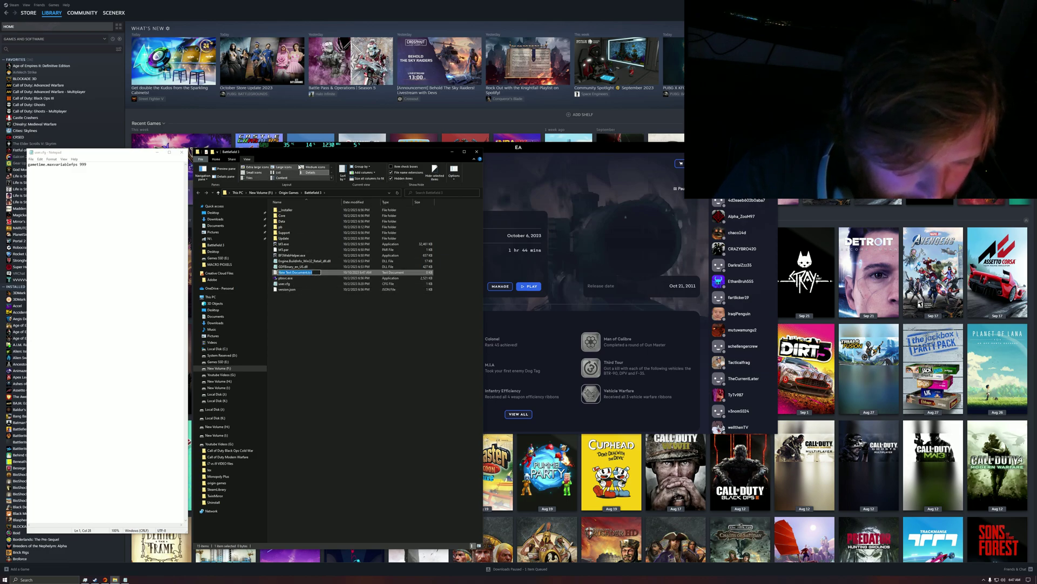
{"action": "left_click", "coordinate": [251, 160]}
{"action": "double_click", "coordinate": [251, 160]}
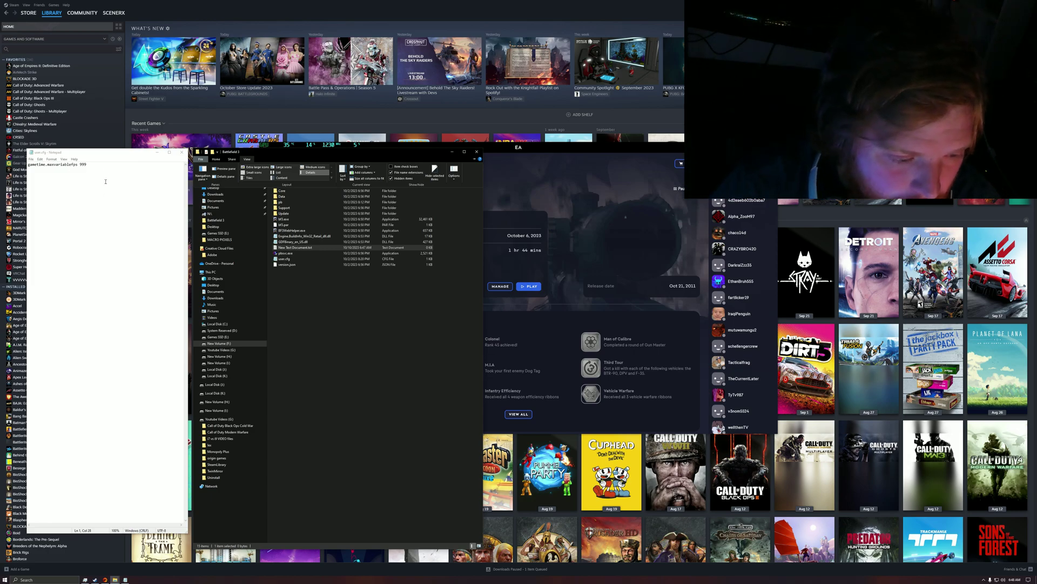
{"action": "left_click", "coordinate": [182, 152]}
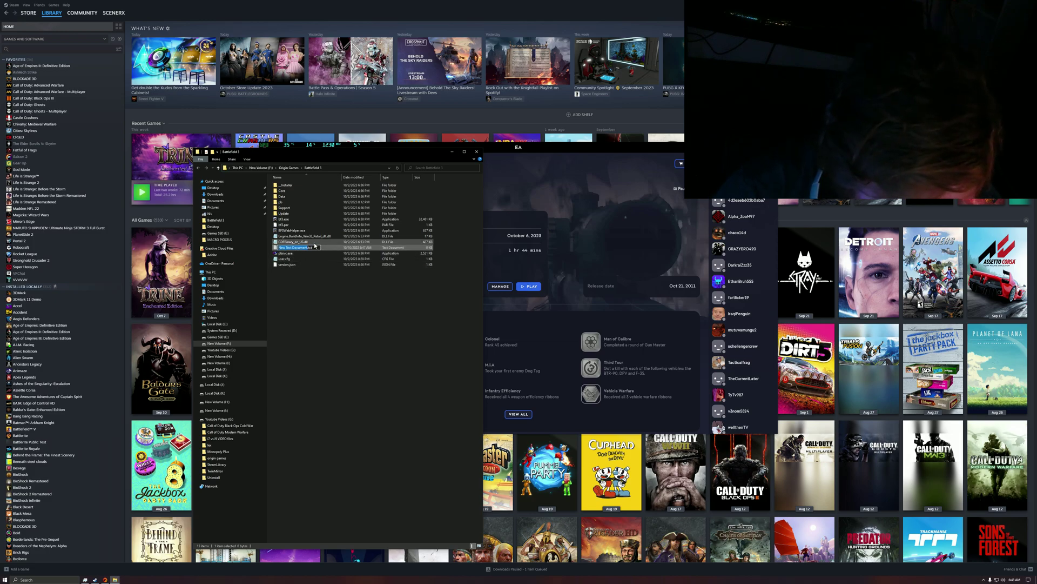
{"action": "key", "text": "Delete"}
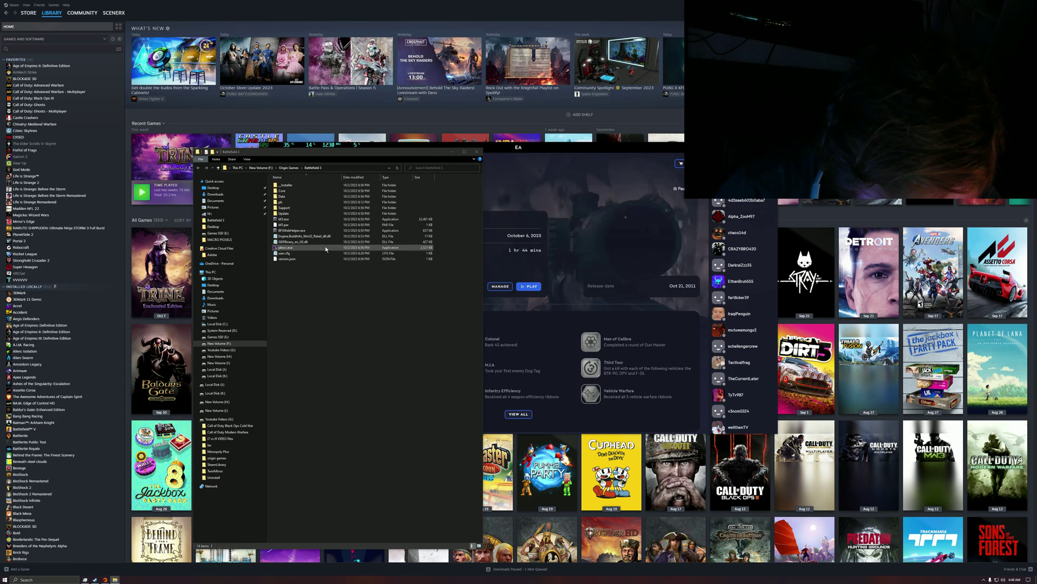
Step: View the contents of user.cfg in the Battlefield 3 folder, close the file and minimize the folder window
{"action": "double_click", "coordinate": [285, 253]}
{"action": "left_click", "coordinate": [184, 153]}
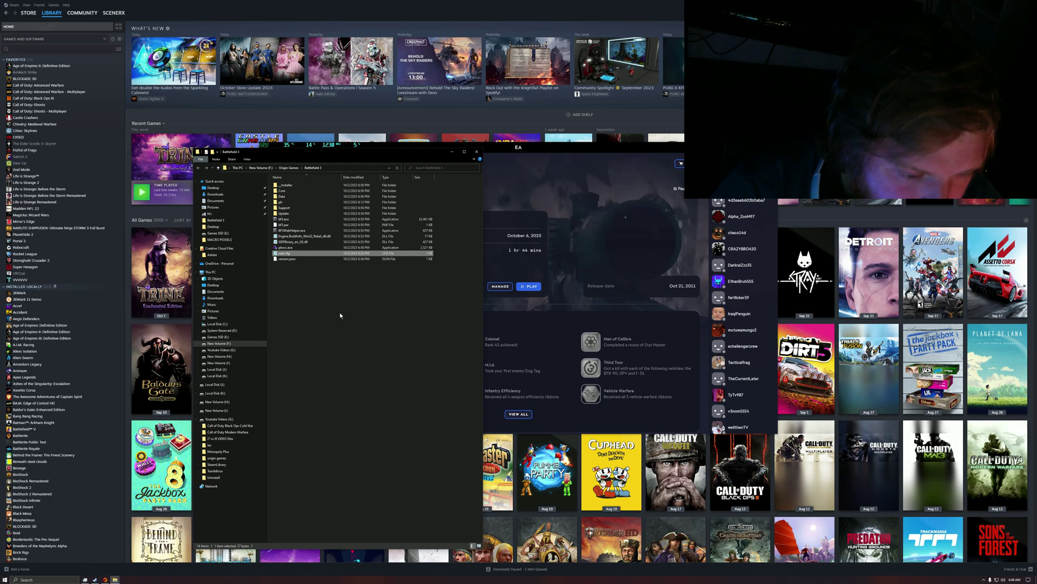
{"action": "left_click", "coordinate": [356, 300]}
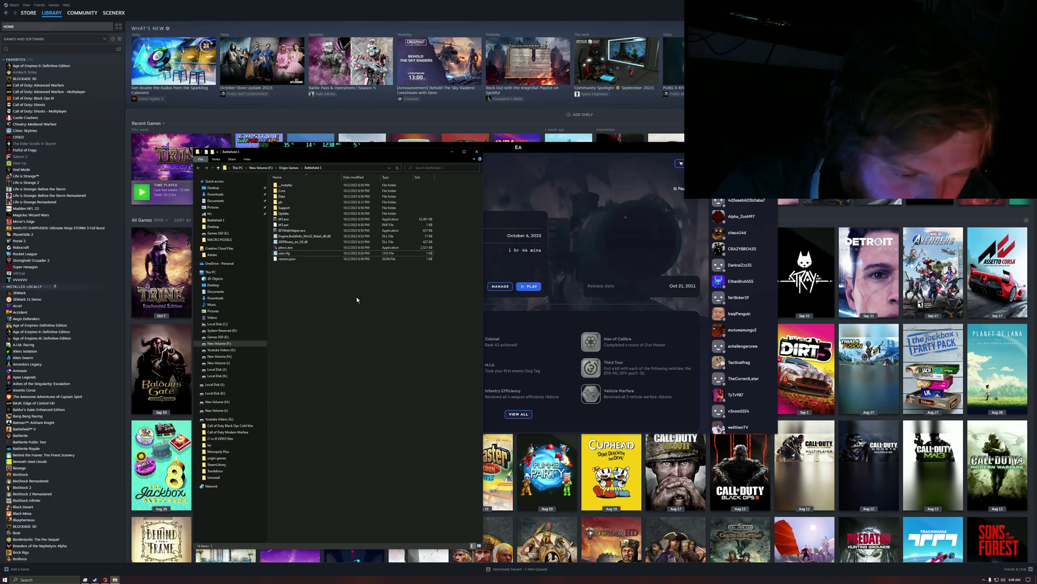
{"action": "left_click", "coordinate": [454, 154]}
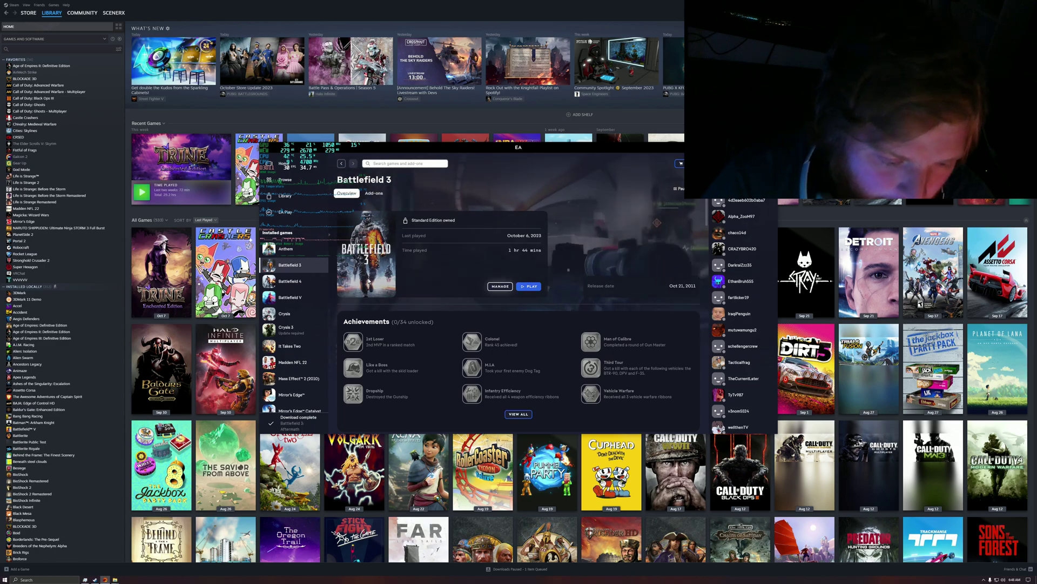
Step: Open Battlefield 4's install folder from the game's properties in the EA app
{"action": "left_click", "coordinate": [300, 282]}
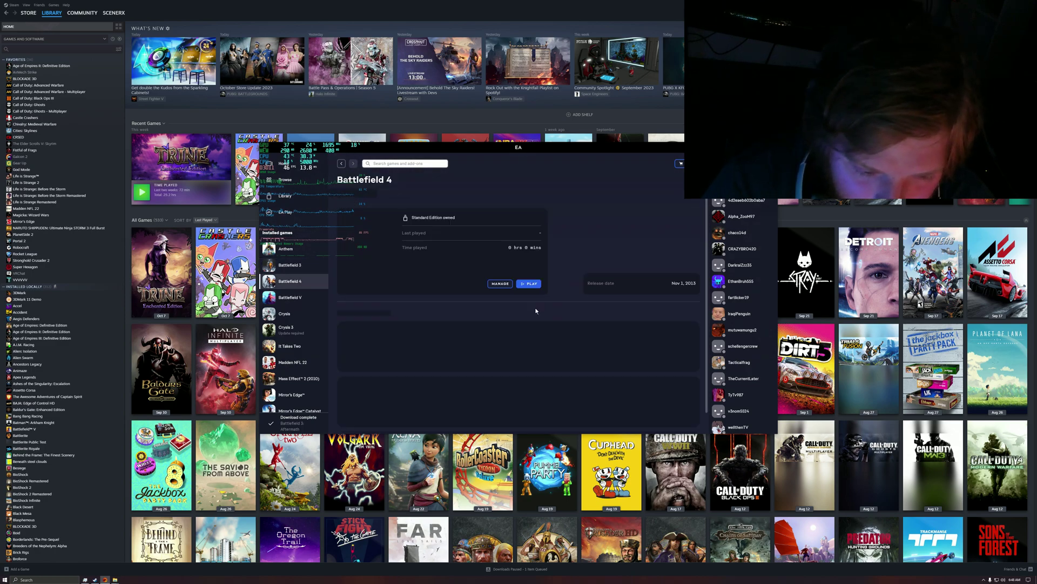
{"action": "left_click", "coordinate": [502, 287]}
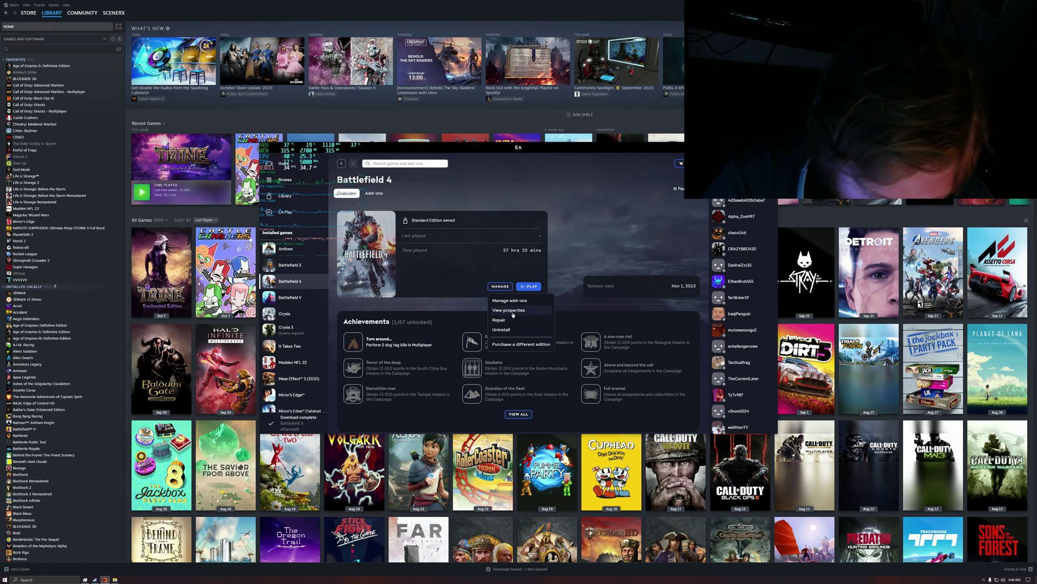
{"action": "left_click", "coordinate": [511, 310]}
{"action": "left_click", "coordinate": [580, 259]}
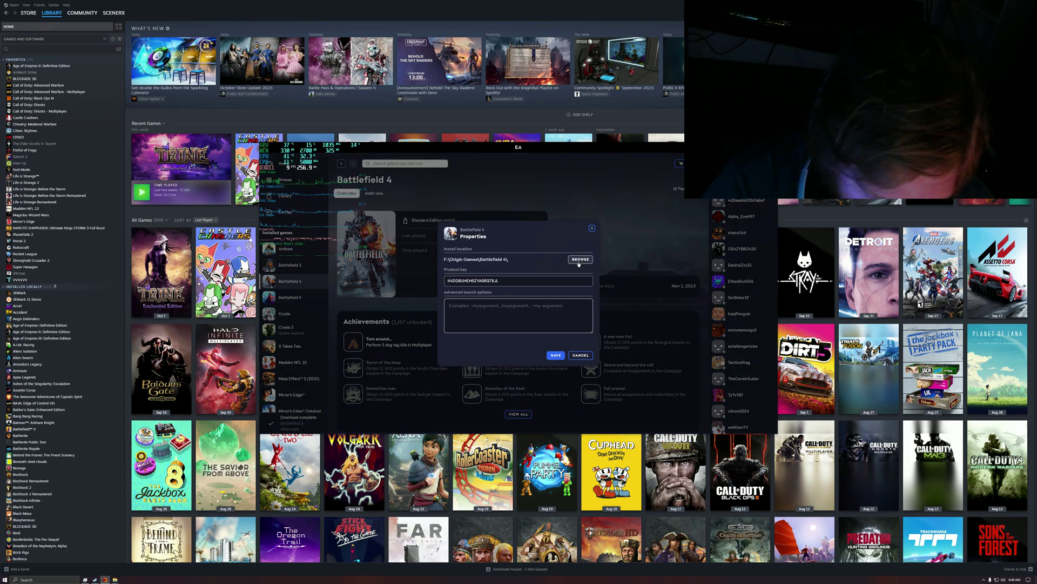
{"action": "left_click_drag", "start_coordinate": [364, 167], "coordinate": [445, 160]}
{"action": "right_click", "coordinate": [410, 370]}
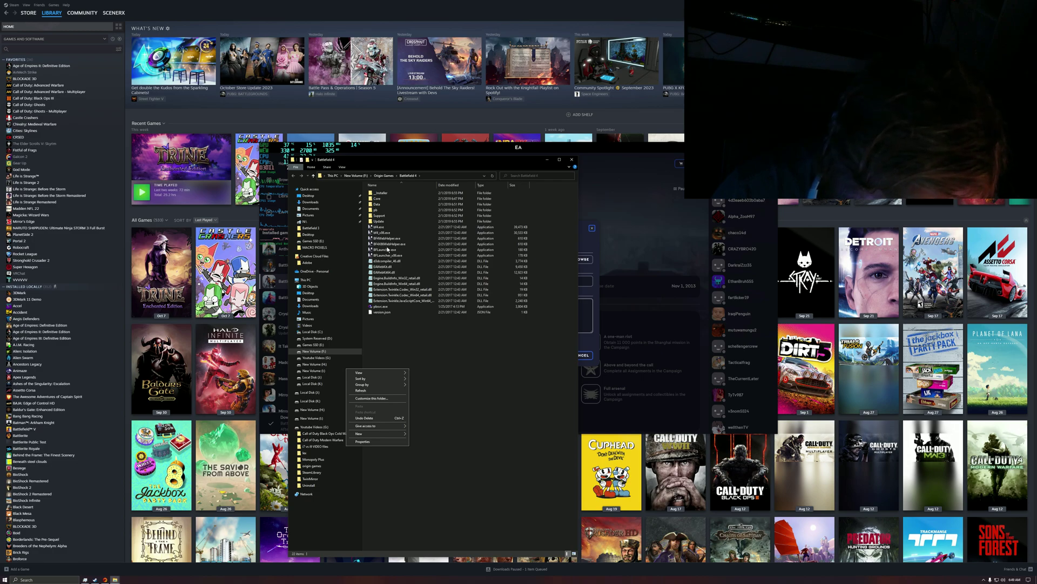
{"action": "left_click", "coordinate": [549, 161]}
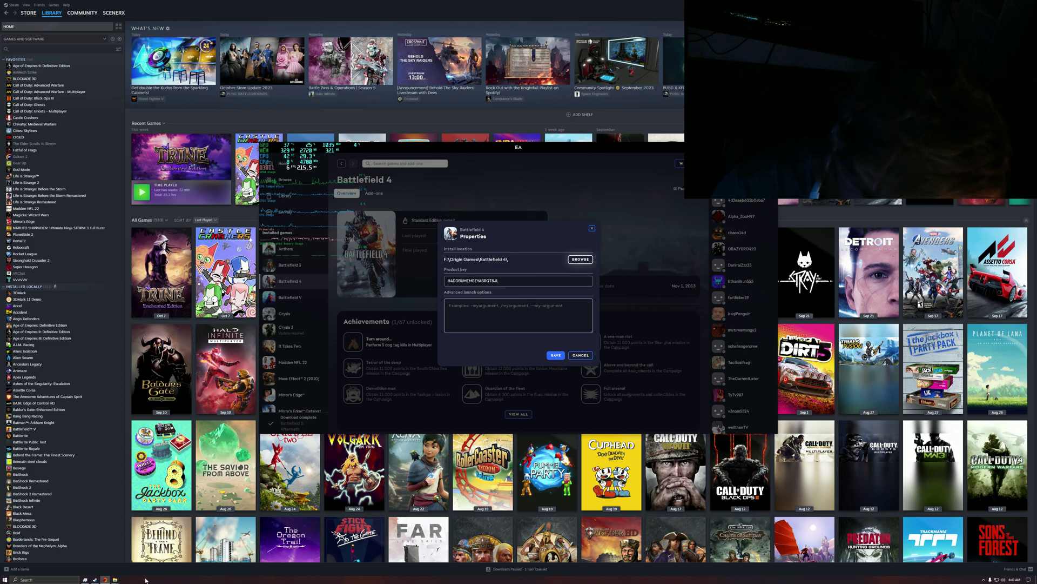
{"action": "mouse_move", "coordinate": [115, 580]}
{"action": "mouse_move", "coordinate": [93, 562]}
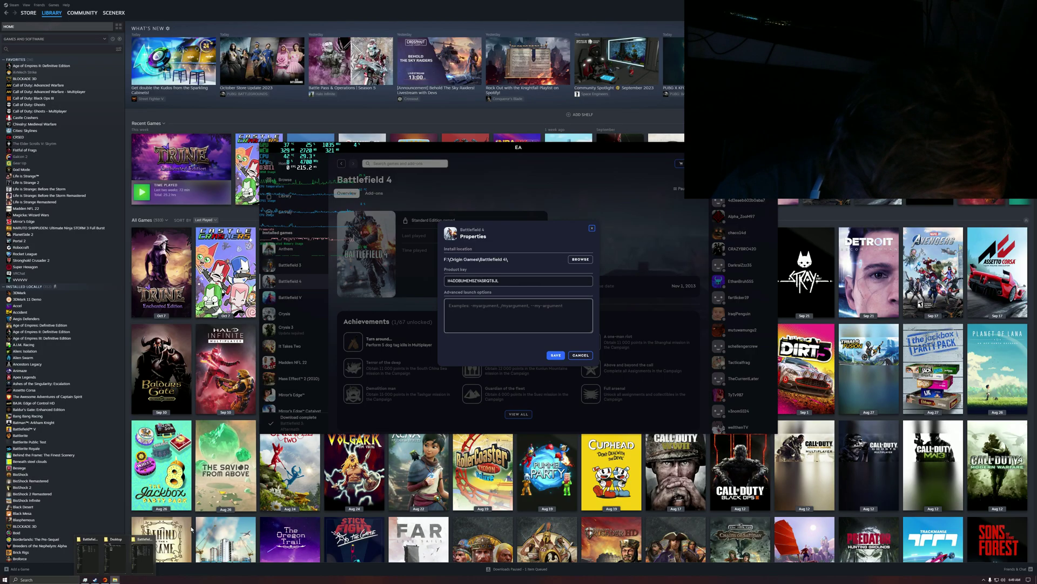
{"action": "left_click", "coordinate": [142, 552]}
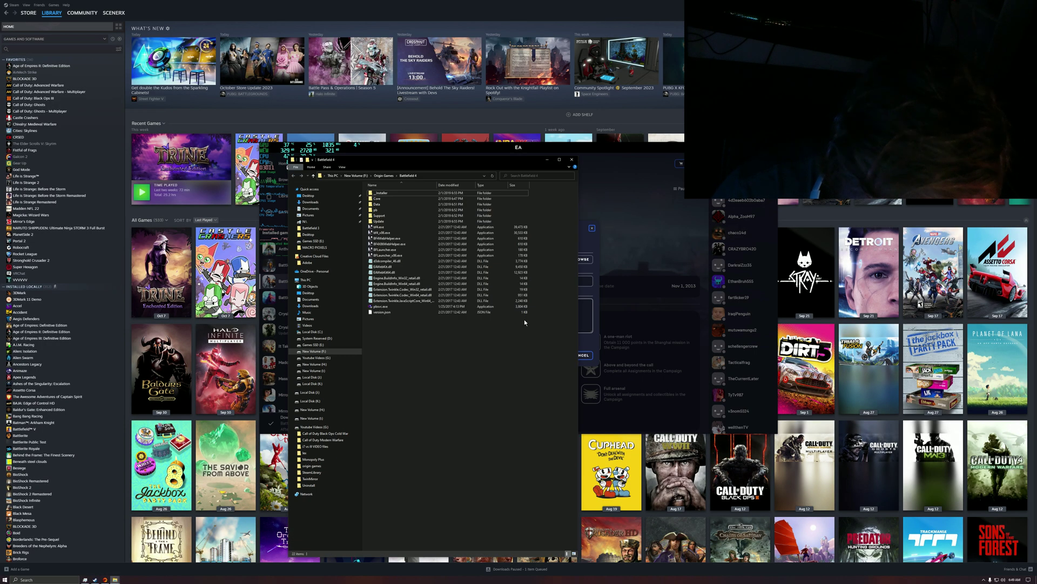
Step: Create a new text document in the Battlefield 4 folder, name it user.cfg and accept the extension change
{"action": "right_click", "coordinate": [415, 379]}
{"action": "mouse_move", "coordinate": [381, 440]}
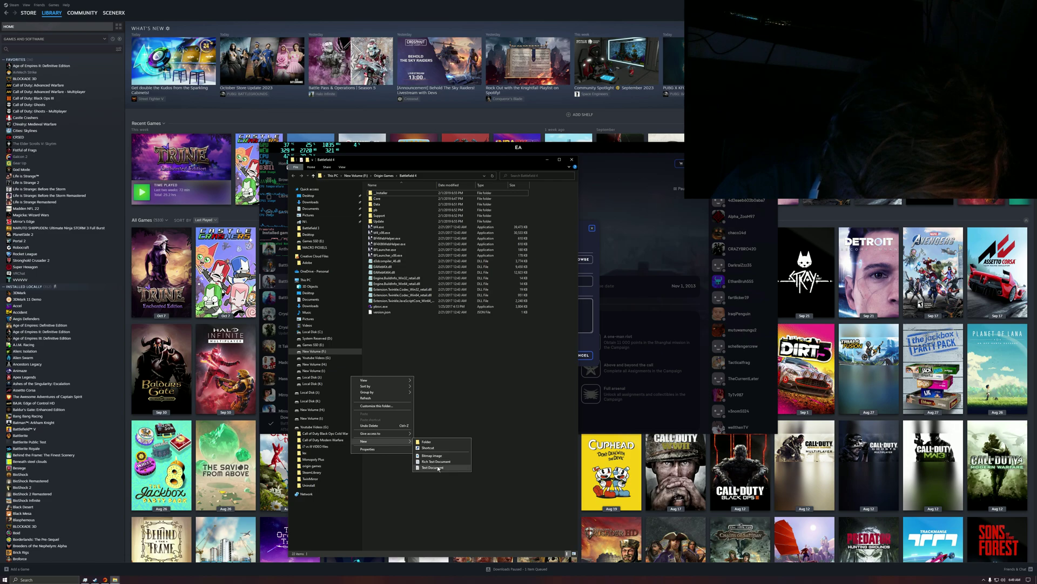
{"action": "left_click", "coordinate": [438, 468]}
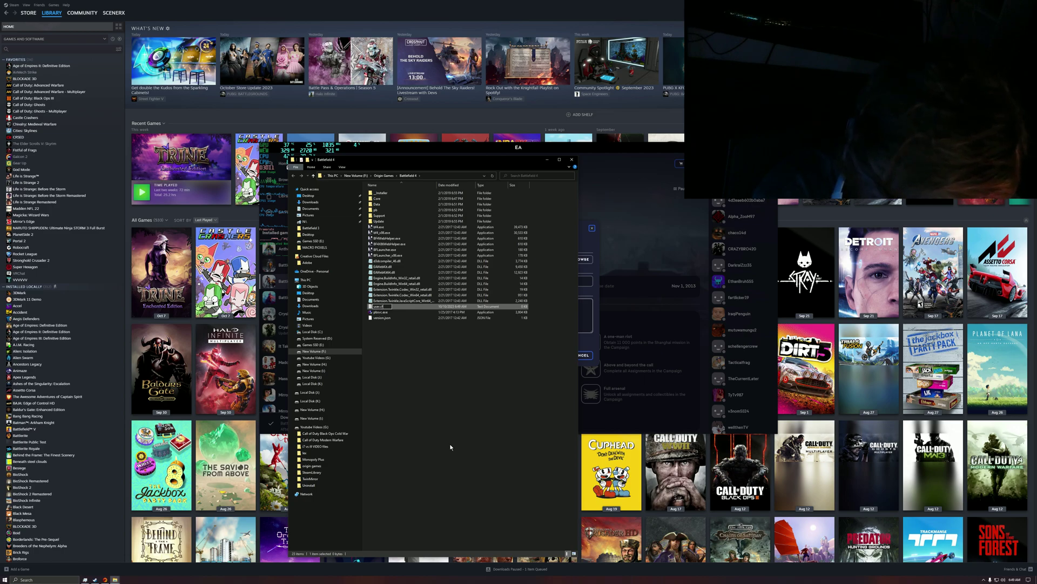
{"action": "key", "text": "Return"}
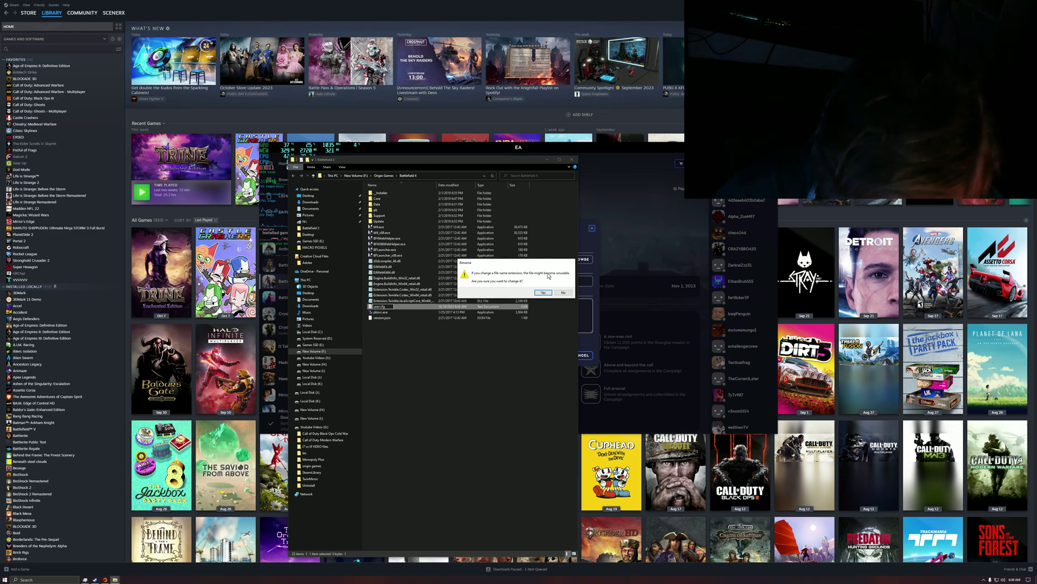
{"action": "left_click", "coordinate": [543, 292]}
Step: Paste gametime.maxvariablefps 999 into the Battlefield 4 user.cfg, save it over the existing file and close it
{"action": "double_click", "coordinate": [400, 313]}
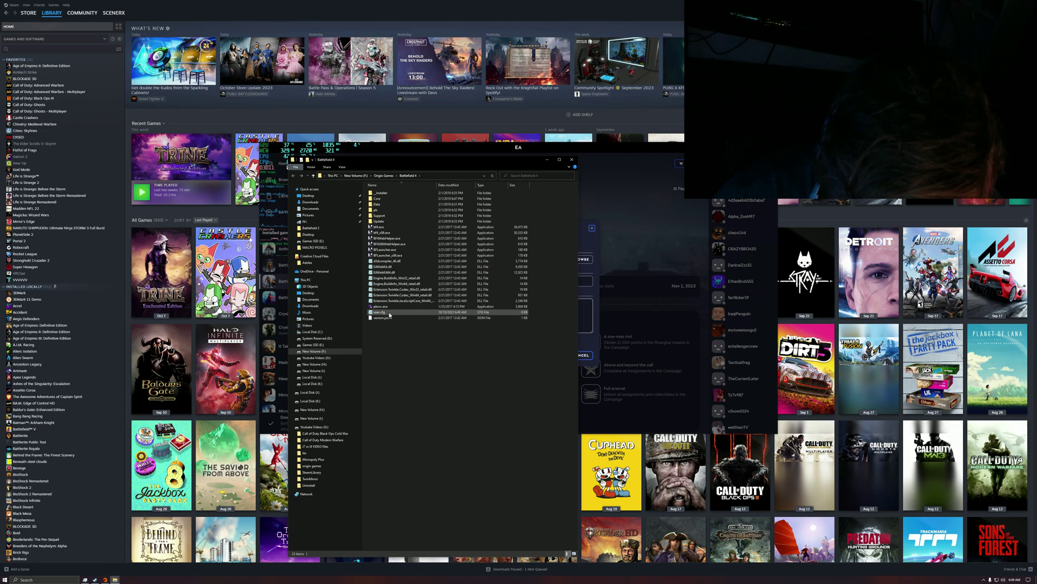
{"action": "type", "text": "gametime.maxvariablefps 999"}
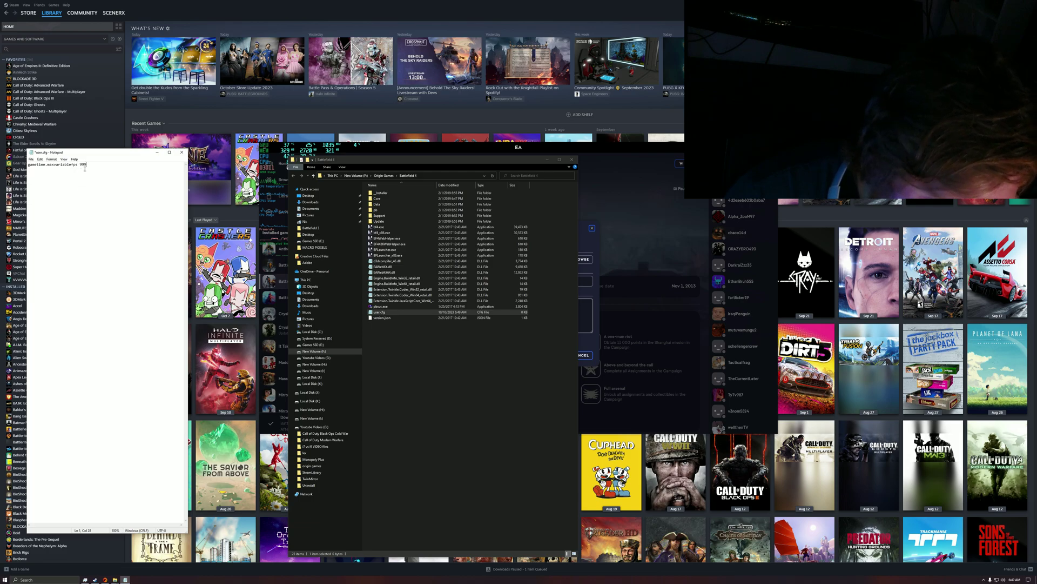
{"action": "left_click", "coordinate": [31, 160]}
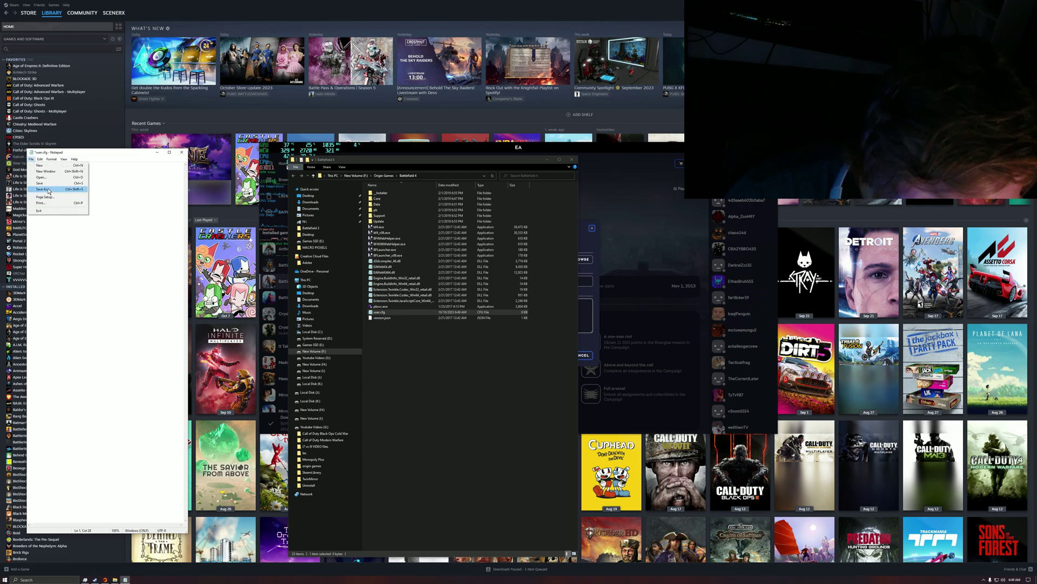
{"action": "left_click", "coordinate": [44, 191]}
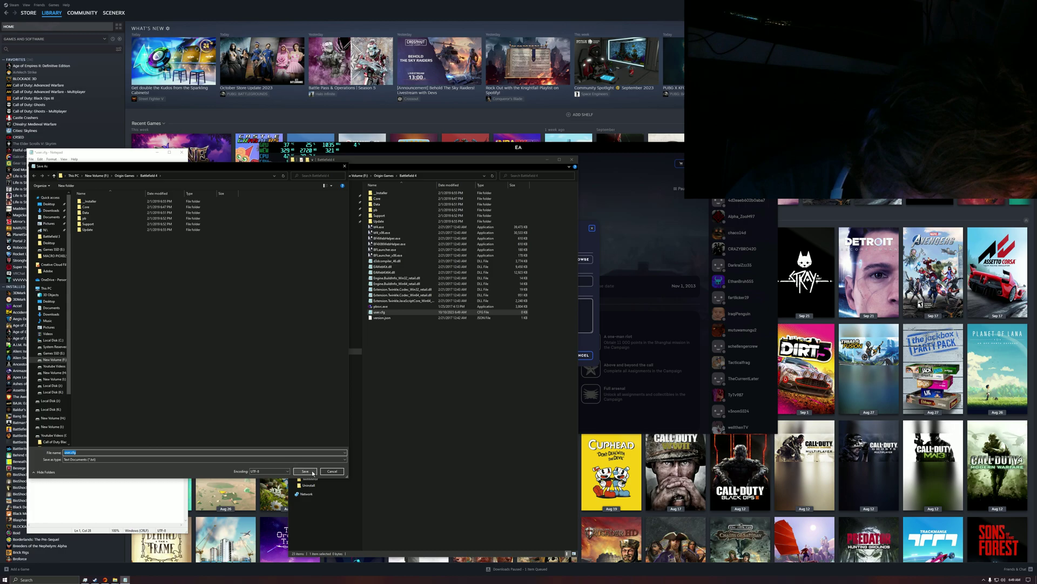
{"action": "left_click", "coordinate": [311, 471]}
{"action": "left_click", "coordinate": [531, 291]}
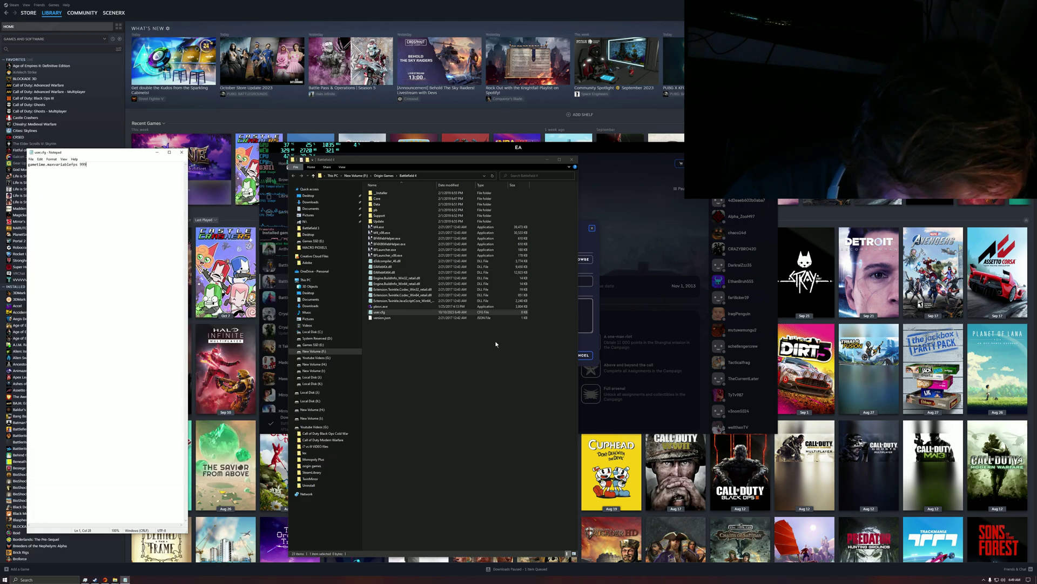
{"action": "left_click", "coordinate": [181, 152]}
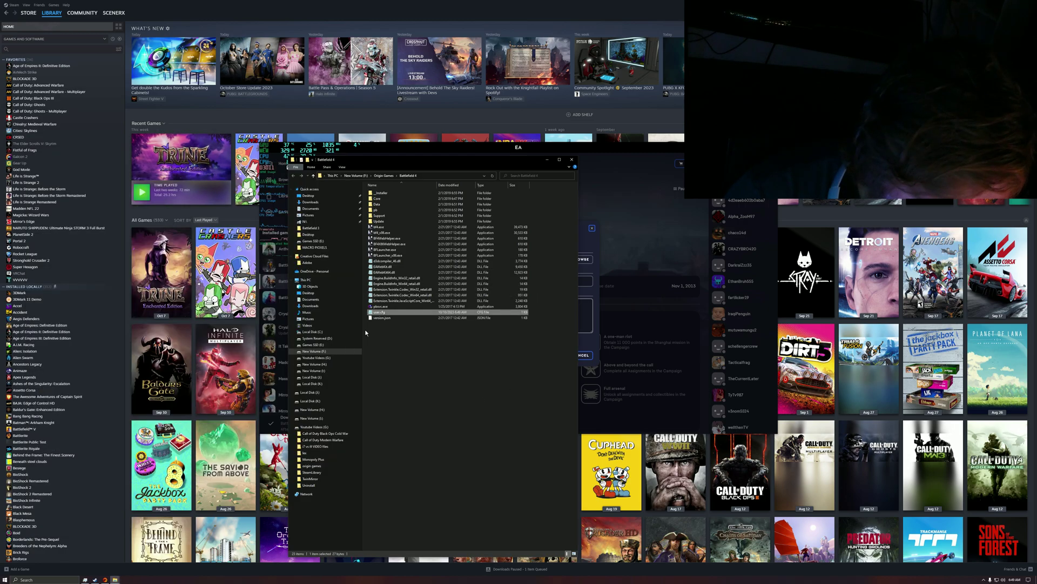
Step: Close the Battlefield 4 folder view and properties, launch the game, and decline the MSI Afterburner update
{"action": "left_click", "coordinate": [547, 161]}
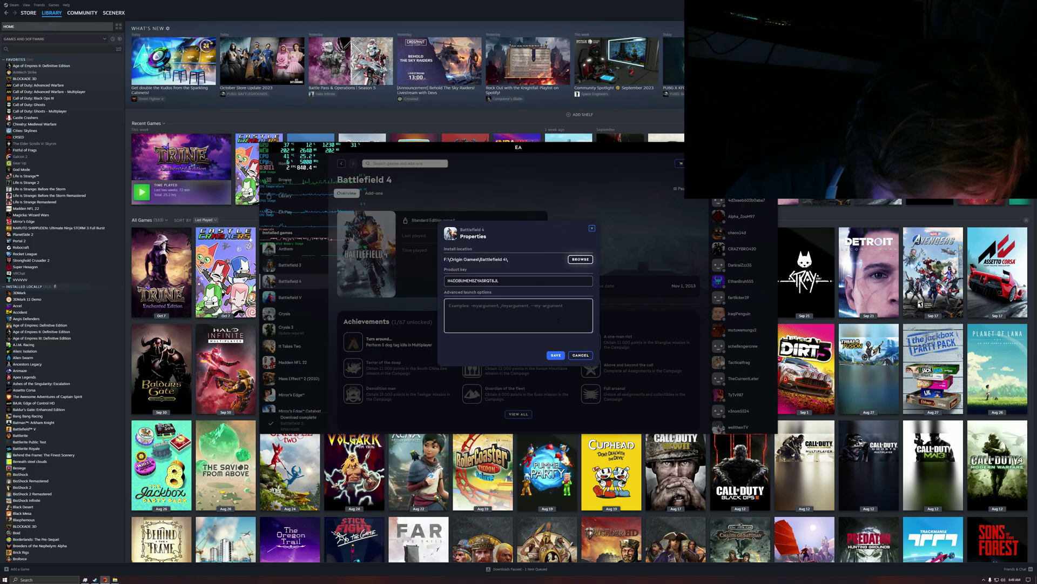
{"action": "left_click", "coordinate": [592, 229]}
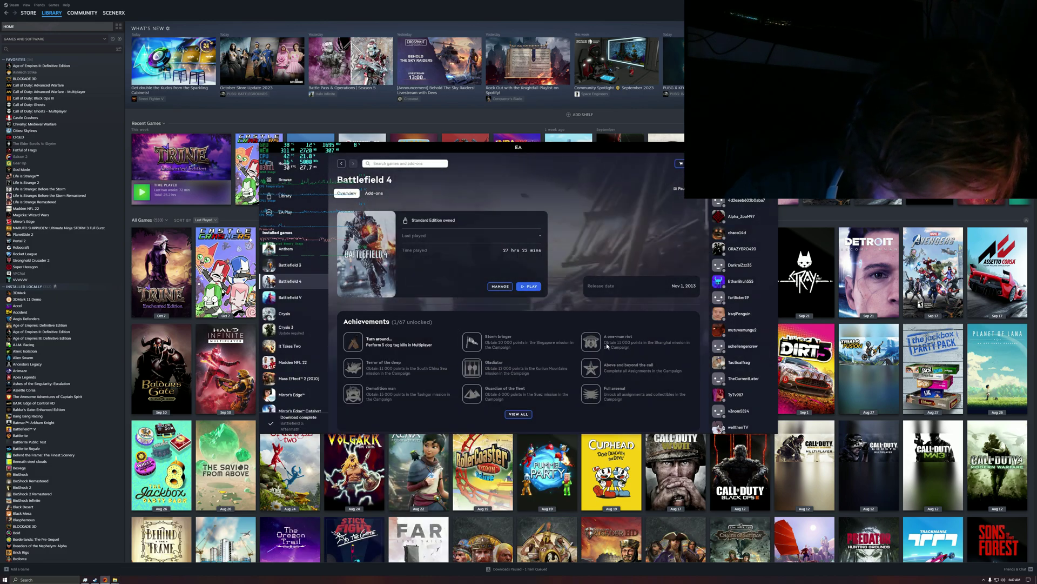
{"action": "left_click", "coordinate": [523, 287]}
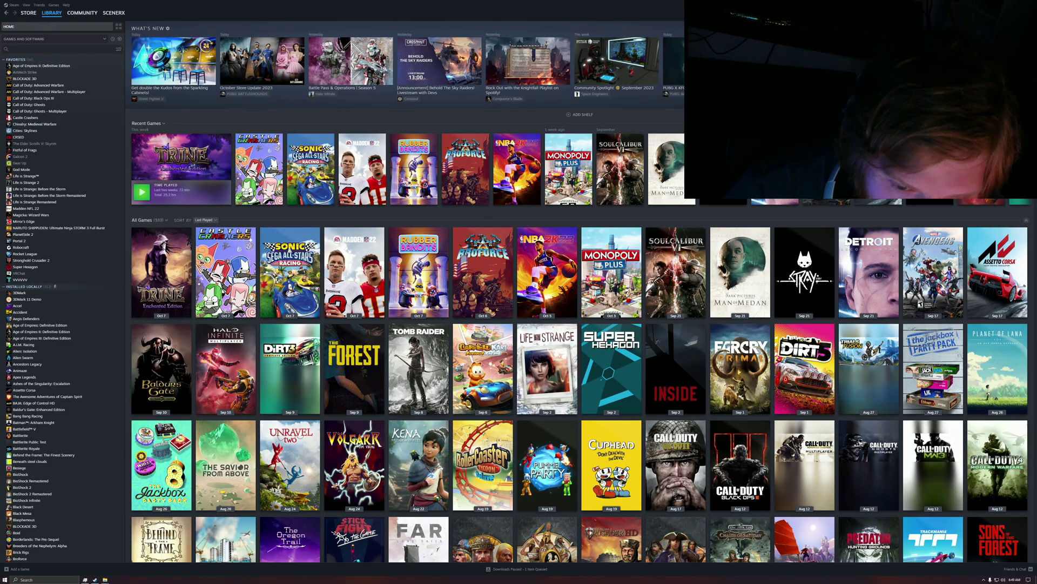
{"action": "left_click_drag", "start_coordinate": [516, 13], "coordinate": [363, 156]}
{"action": "left_click", "coordinate": [572, 148]}
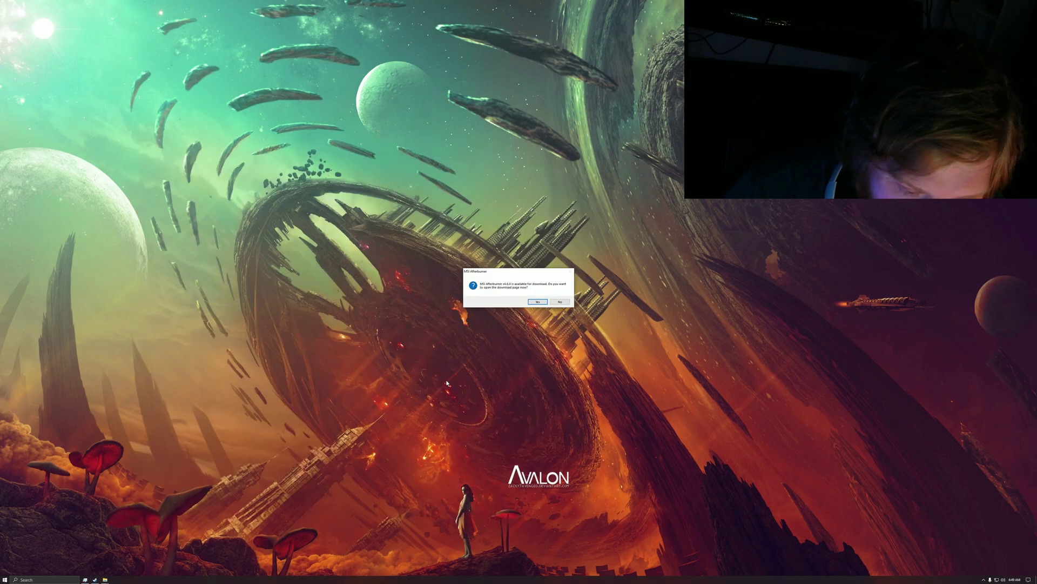
{"action": "left_click", "coordinate": [561, 302]}
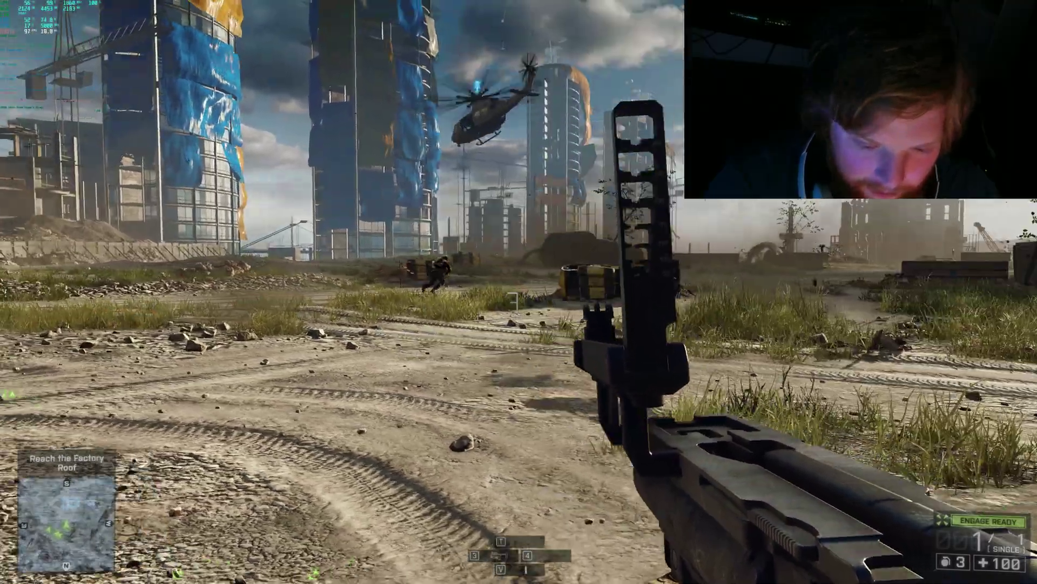
{"action": "left_click", "coordinate": [518, 291]}
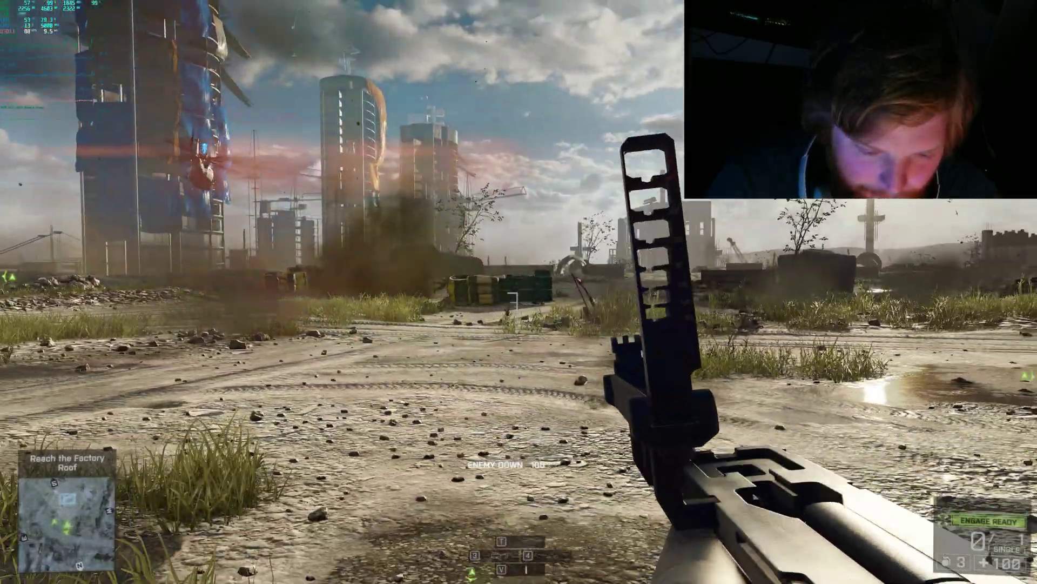
{"action": "key", "text": "r"}
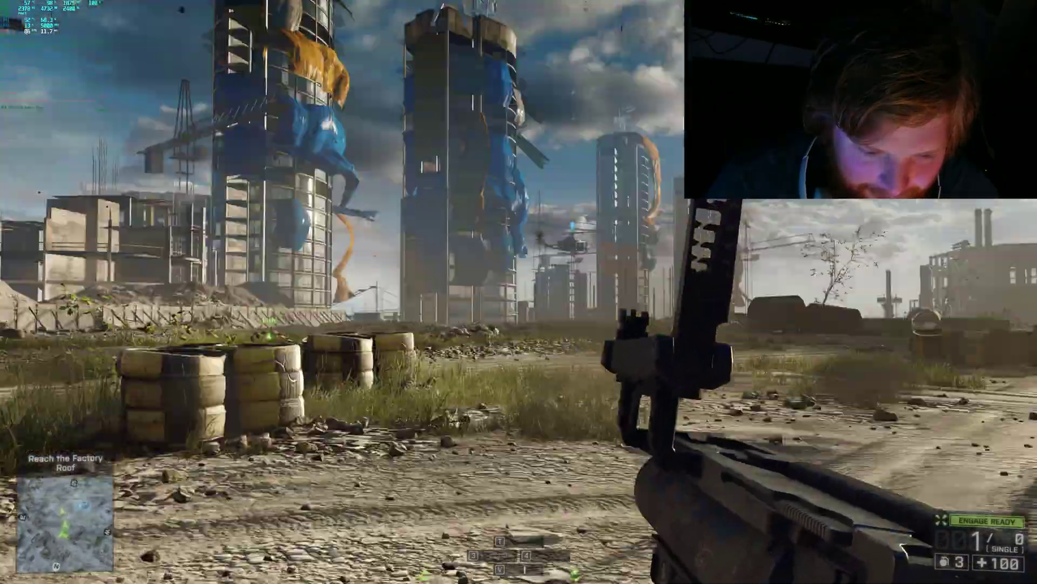
{"action": "key", "text": "shift+w"}
{"action": "key", "text": "w"}
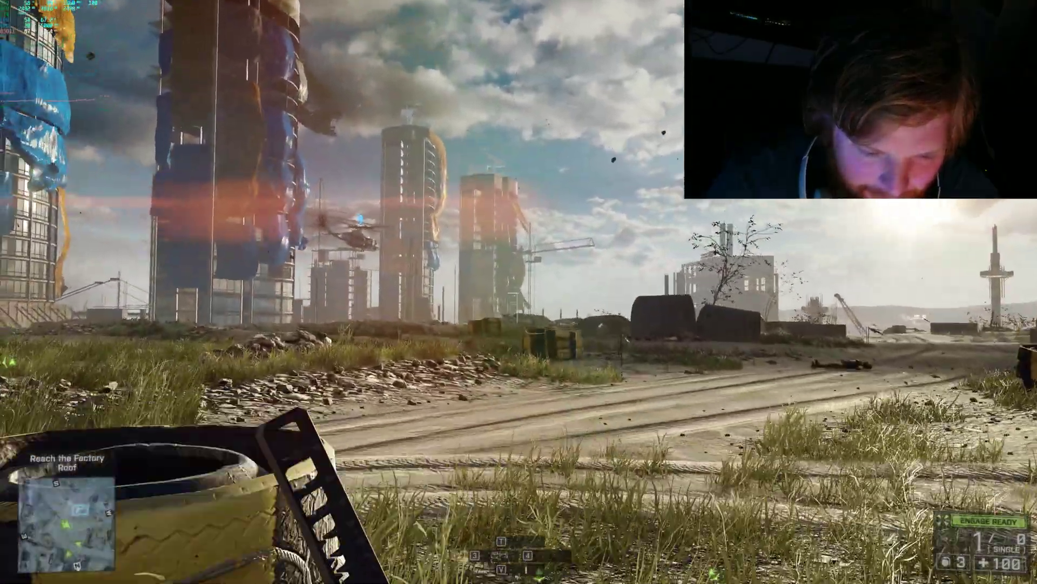
{"action": "key", "text": "shift+w"}
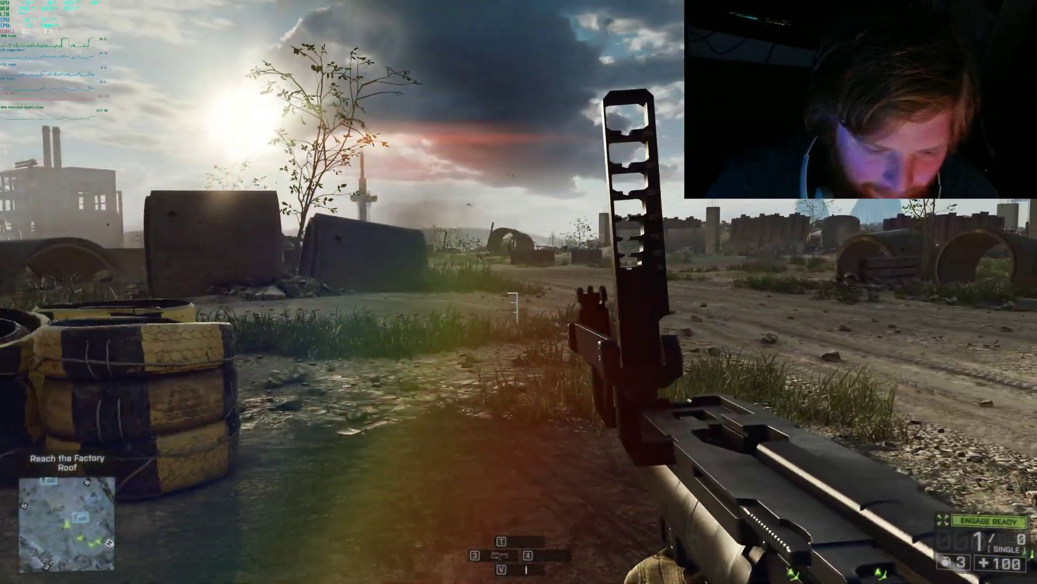
Step: In the video options, set the field of view to 105, the vehicle field of view to 95 and weapon DOF to Off
{"action": "key", "text": "Escape"}
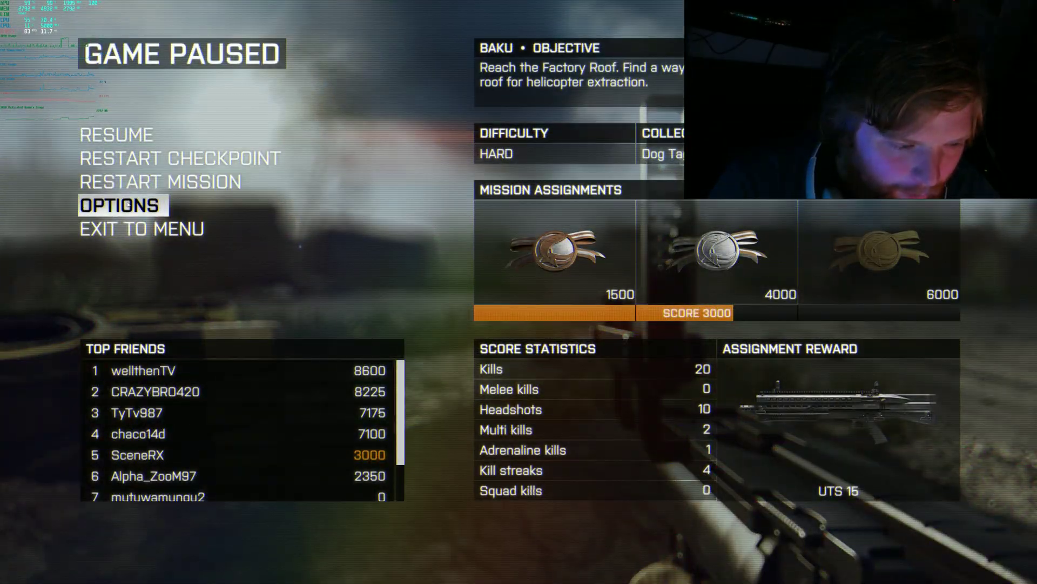
{"action": "left_click", "coordinate": [125, 206]}
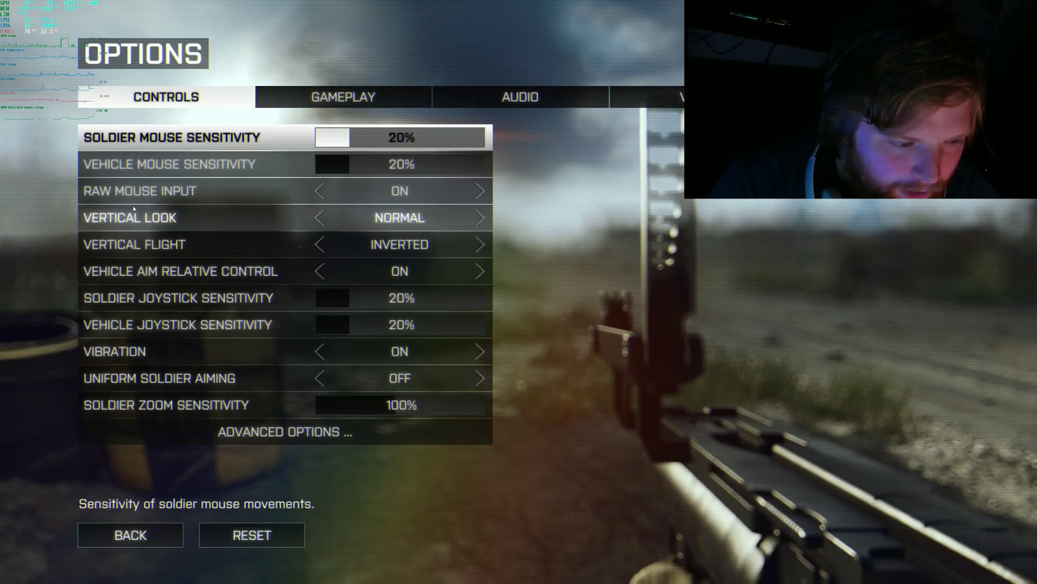
{"action": "left_click", "coordinate": [678, 103]}
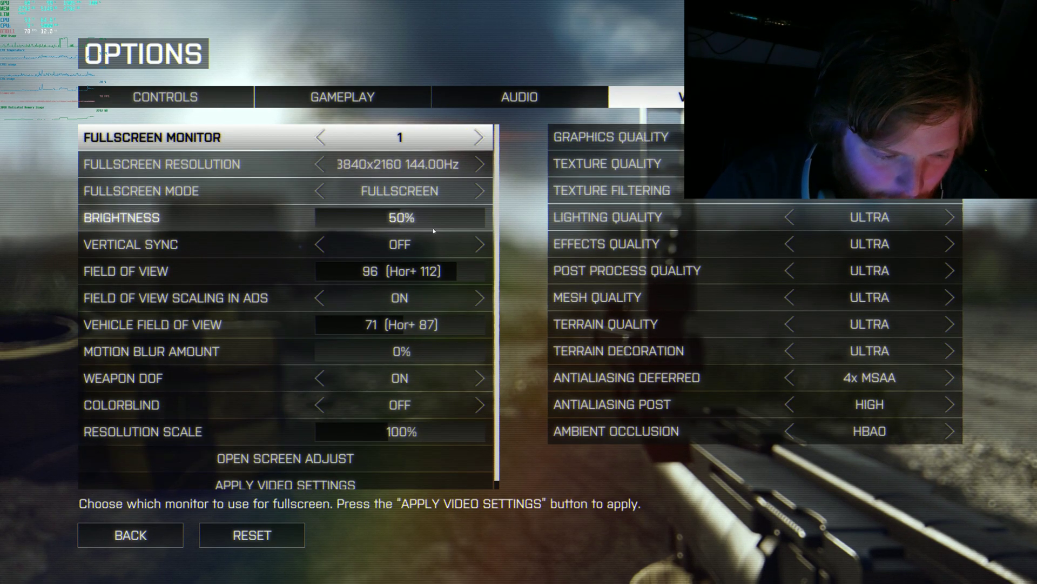
{"action": "left_click_drag", "start_coordinate": [459, 276], "coordinate": [493, 277]}
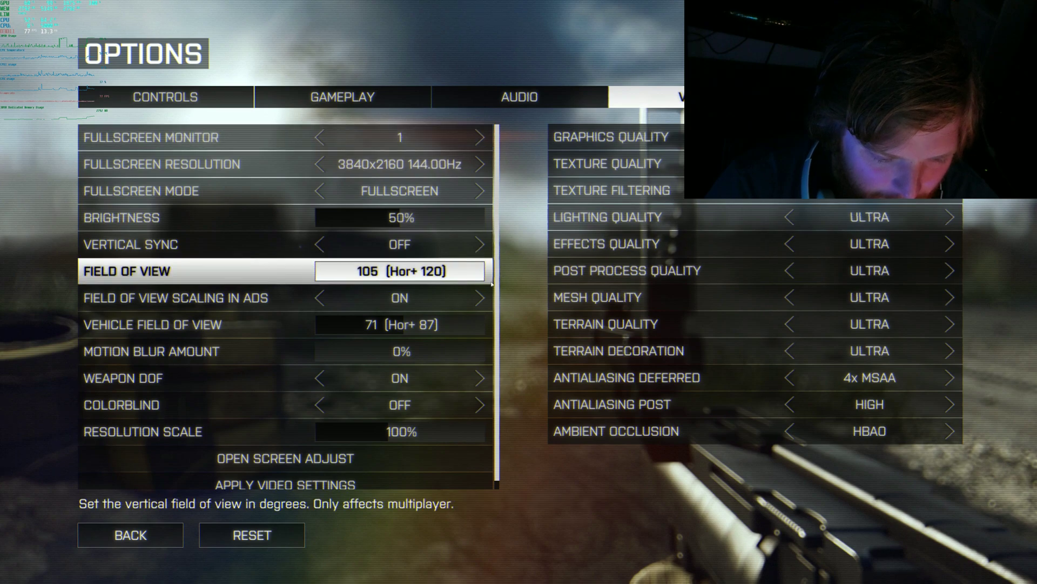
{"action": "left_click_drag", "start_coordinate": [476, 325], "coordinate": [525, 320]}
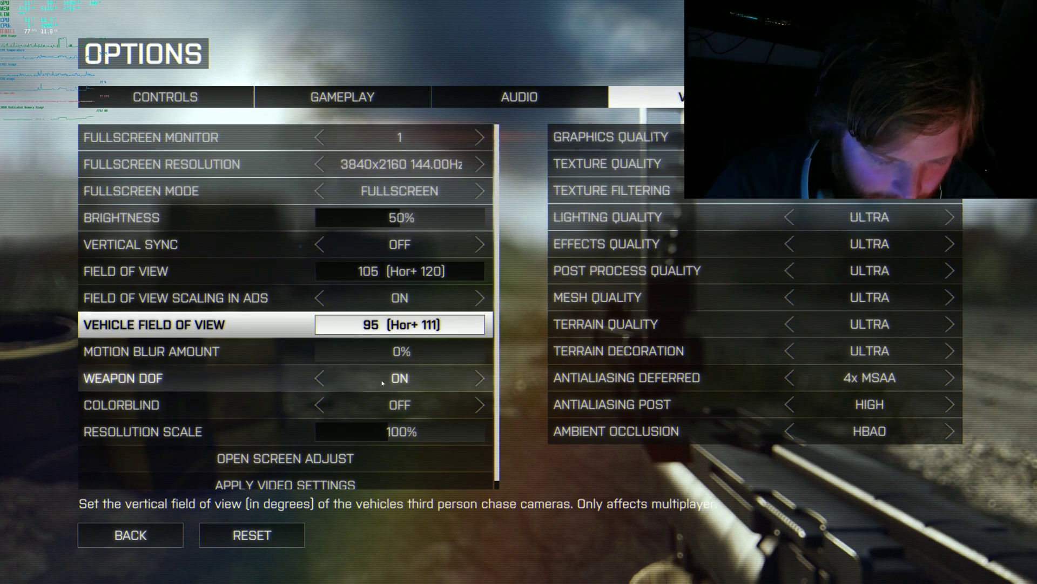
{"action": "left_click", "coordinate": [319, 378]}
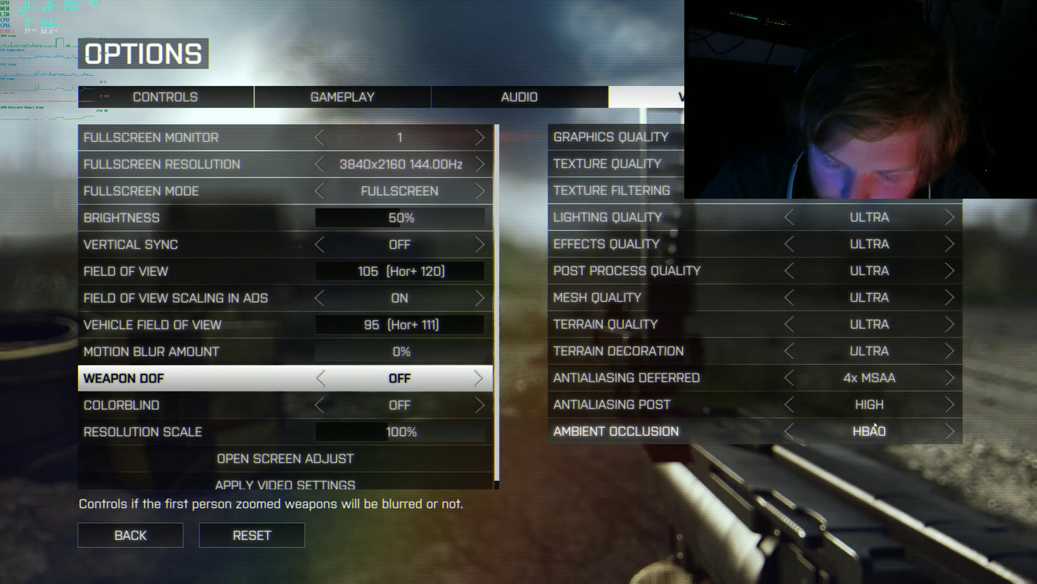
Step: Cycle the post antialiasing and ambient occlusion options, leaving them at High and HBAO
{"action": "left_click", "coordinate": [953, 403]}
{"action": "left_click", "coordinate": [953, 403]}
{"action": "left_click", "coordinate": [954, 403]}
{"action": "left_click", "coordinate": [954, 403]}
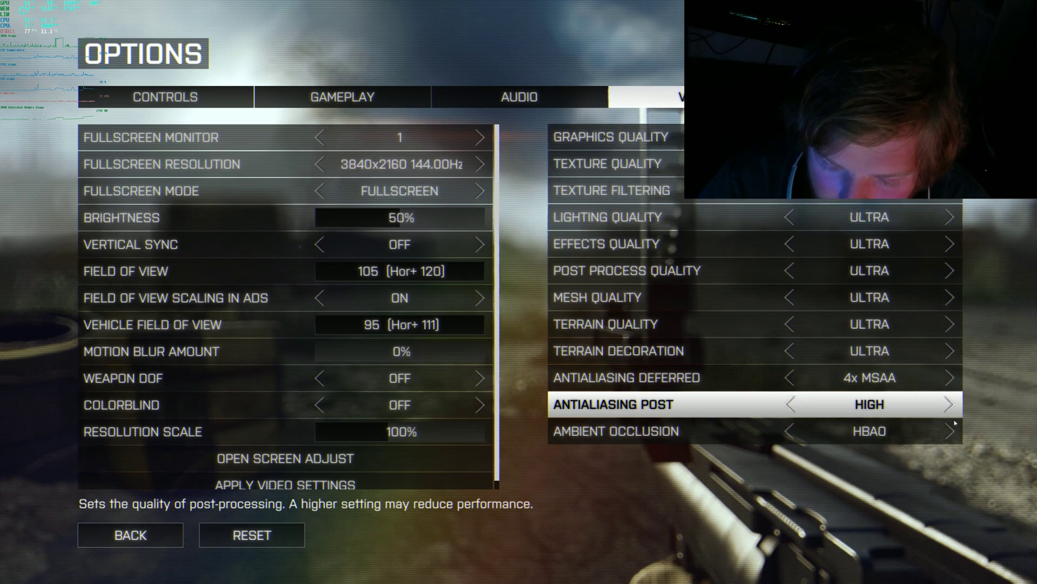
{"action": "left_click", "coordinate": [953, 433]}
{"action": "left_click", "coordinate": [953, 432]}
{"action": "left_click", "coordinate": [954, 432]}
{"action": "left_click", "coordinate": [953, 432]}
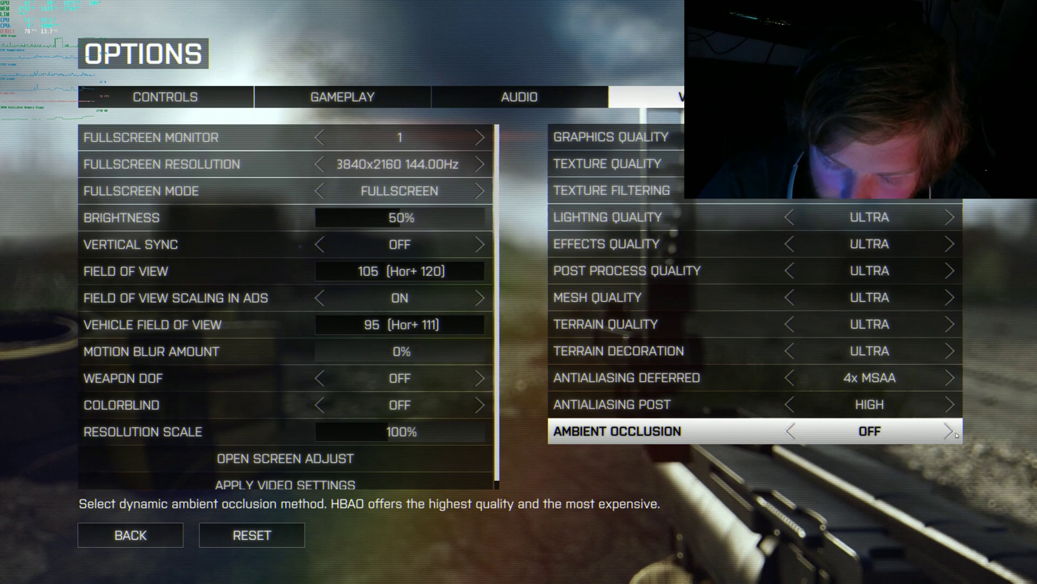
{"action": "left_click", "coordinate": [789, 431]}
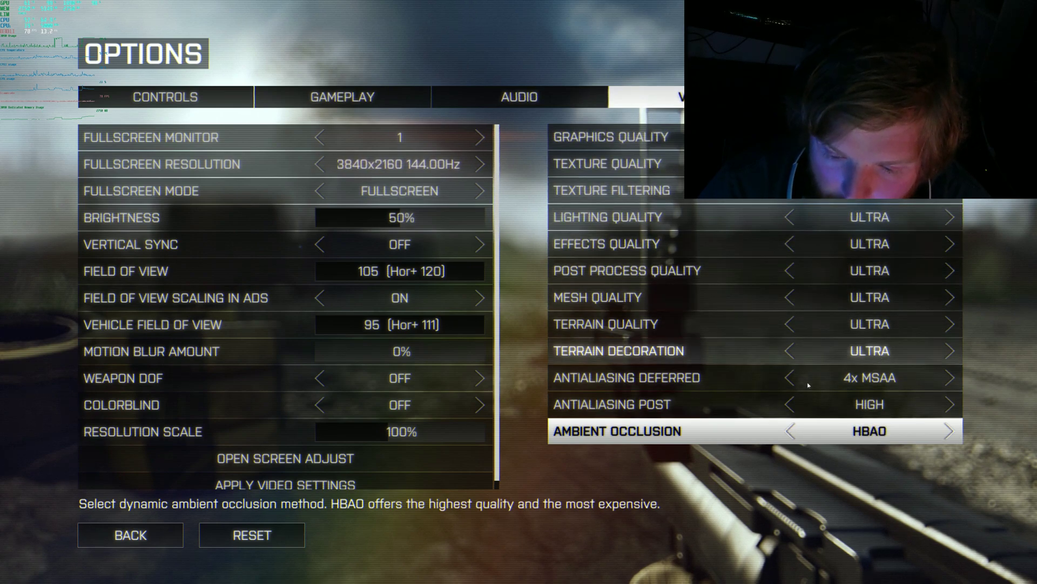
Step: Turn deferred antialiasing off, try to apply the video settings and leave the options
{"action": "left_click", "coordinate": [789, 377]}
{"action": "left_click", "coordinate": [789, 377]}
{"action": "left_click", "coordinate": [788, 377]}
{"action": "left_click", "coordinate": [957, 375]}
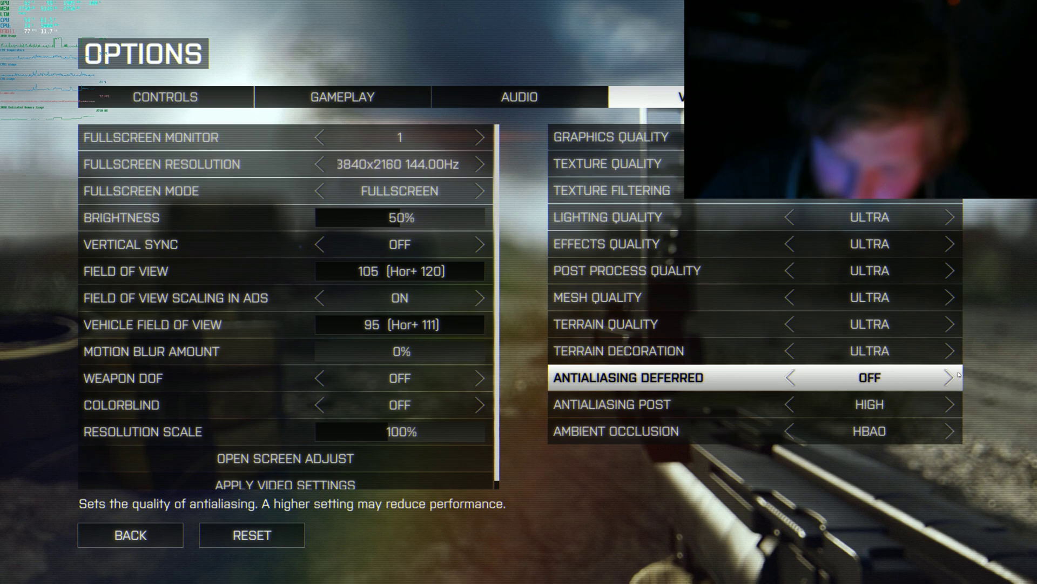
{"action": "left_click", "coordinate": [281, 485]}
{"action": "left_click", "coordinate": [485, 376]}
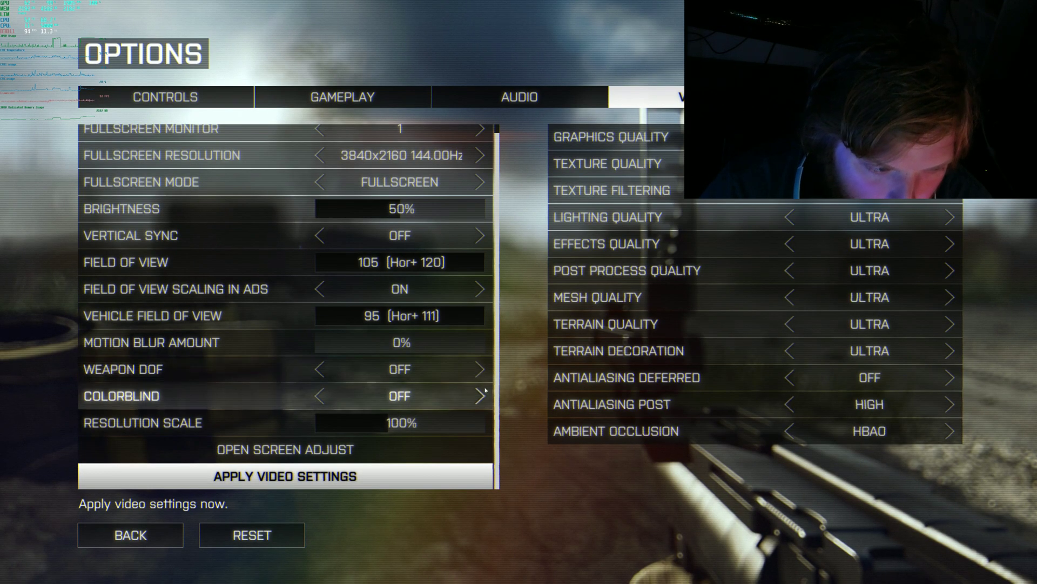
{"action": "key", "text": "Escape"}
{"action": "left_click", "coordinate": [484, 386]}
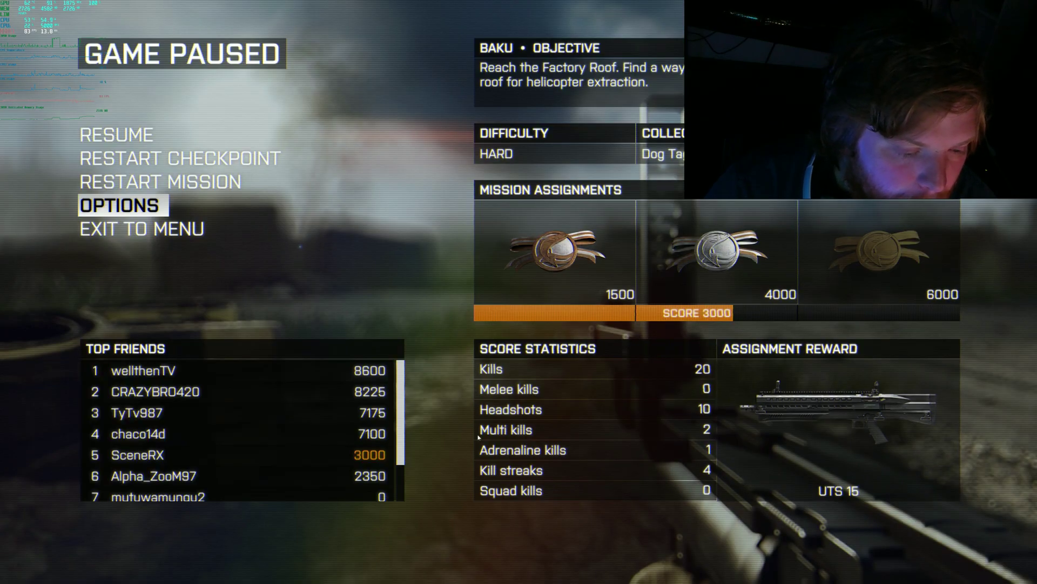
Step: Reopen the video options, set field of view 105, vehicle field of view 95 and deferred antialiasing Off, and apply the settings
{"action": "left_click", "coordinate": [119, 206]}
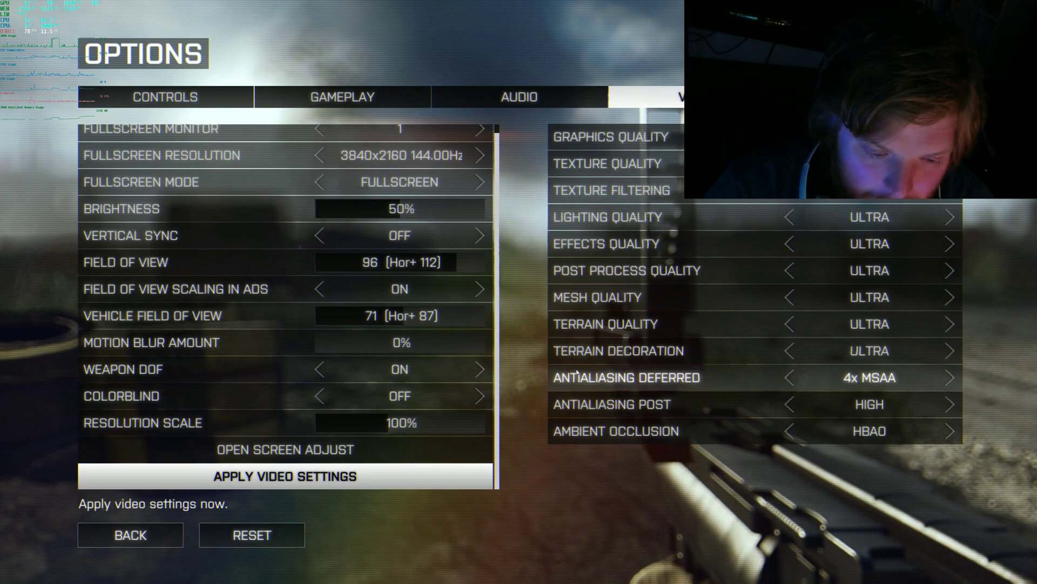
{"action": "left_click_drag", "start_coordinate": [470, 274], "coordinate": [515, 267]}
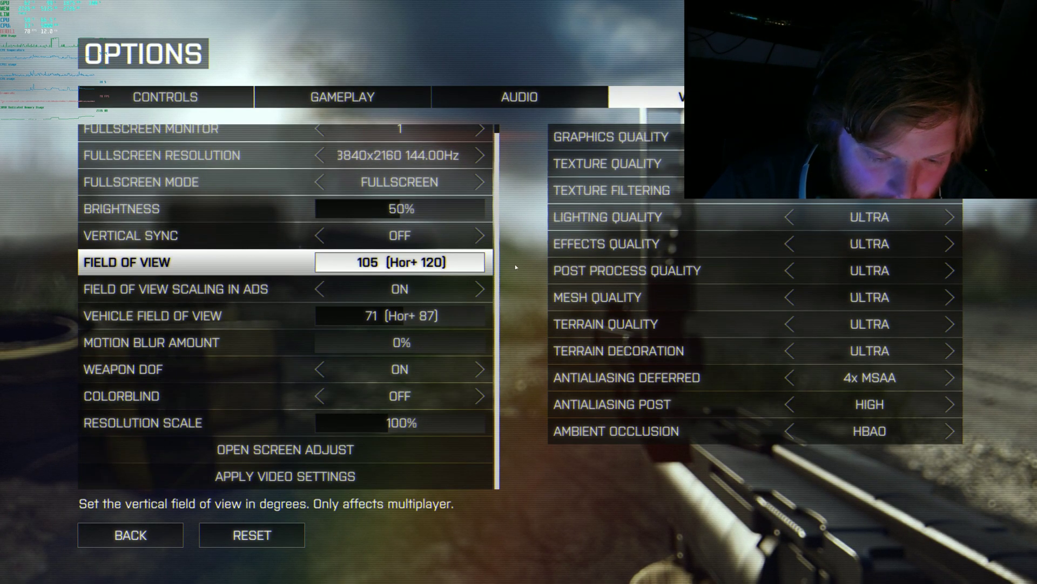
{"action": "left_click", "coordinate": [445, 324]}
{"action": "left_click", "coordinate": [790, 378]}
{"action": "left_click", "coordinate": [790, 379]}
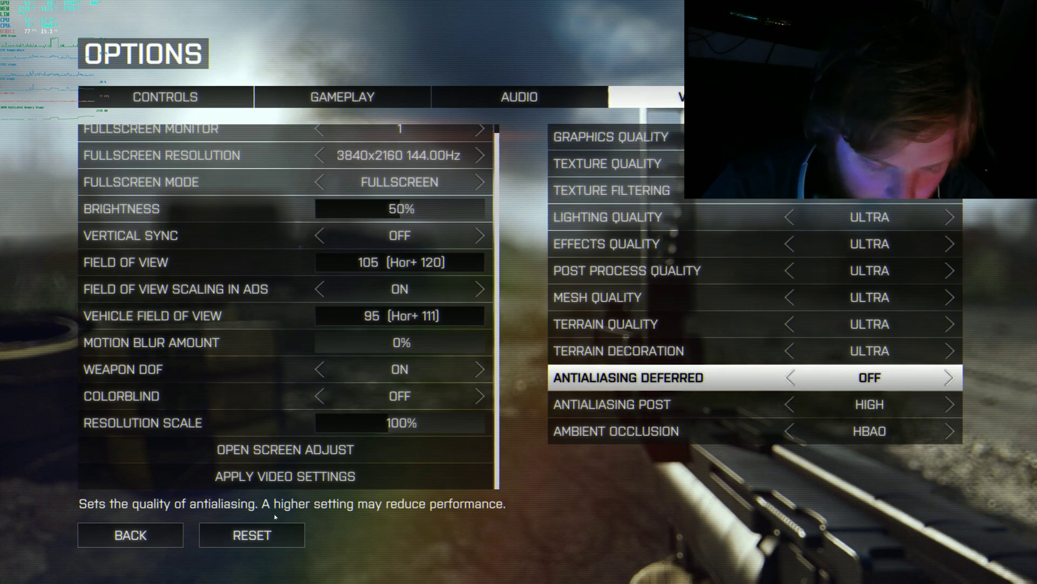
{"action": "left_click", "coordinate": [283, 476]}
{"action": "left_click", "coordinate": [482, 377]}
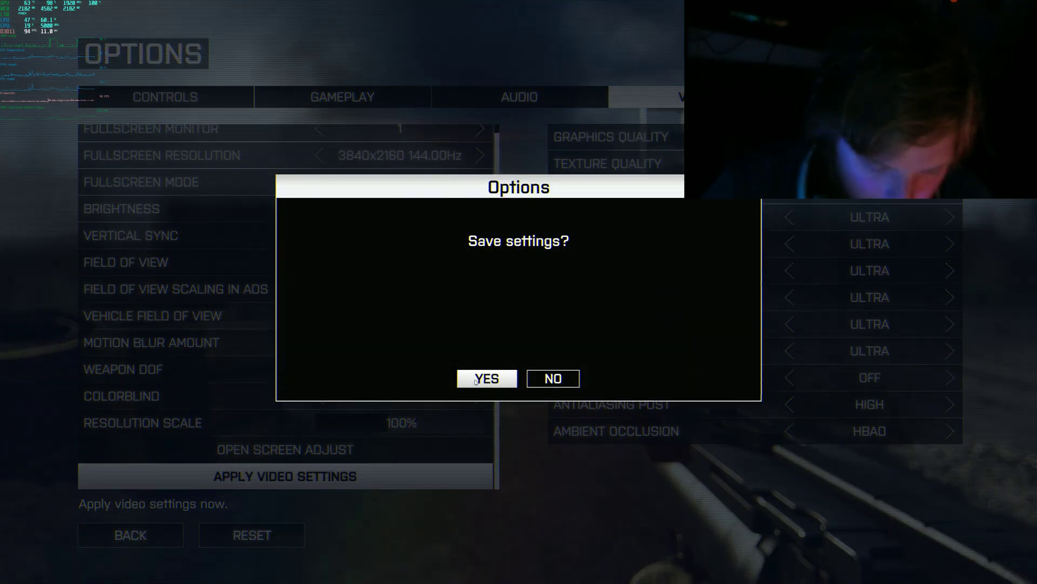
{"action": "left_click", "coordinate": [476, 380]}
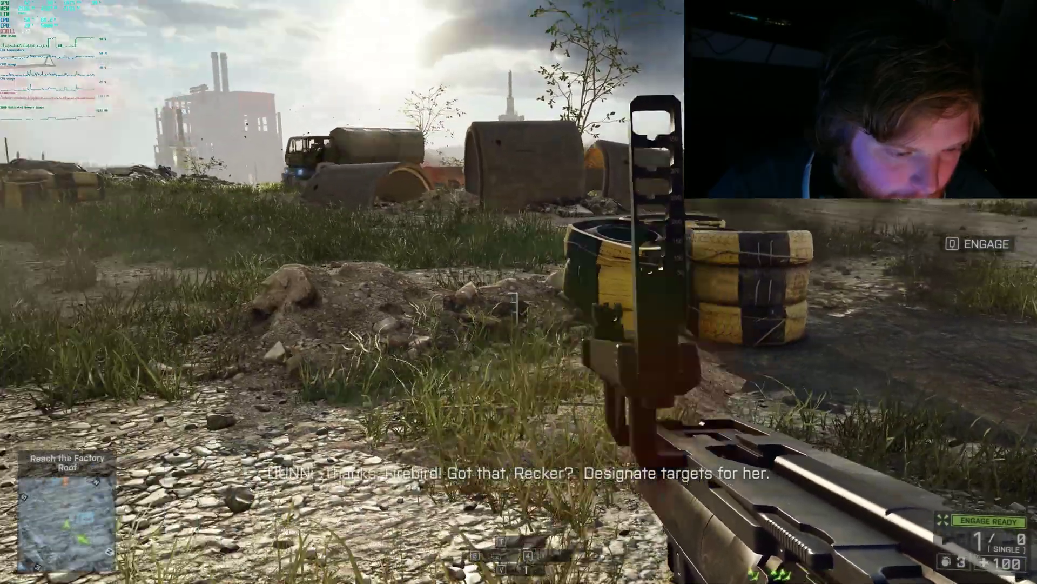
Step: Play the Baku mission with scoped shooting, sprinting and reloading to check the frame rate on the overlay
{"action": "right_click", "coordinate": [519, 292]}
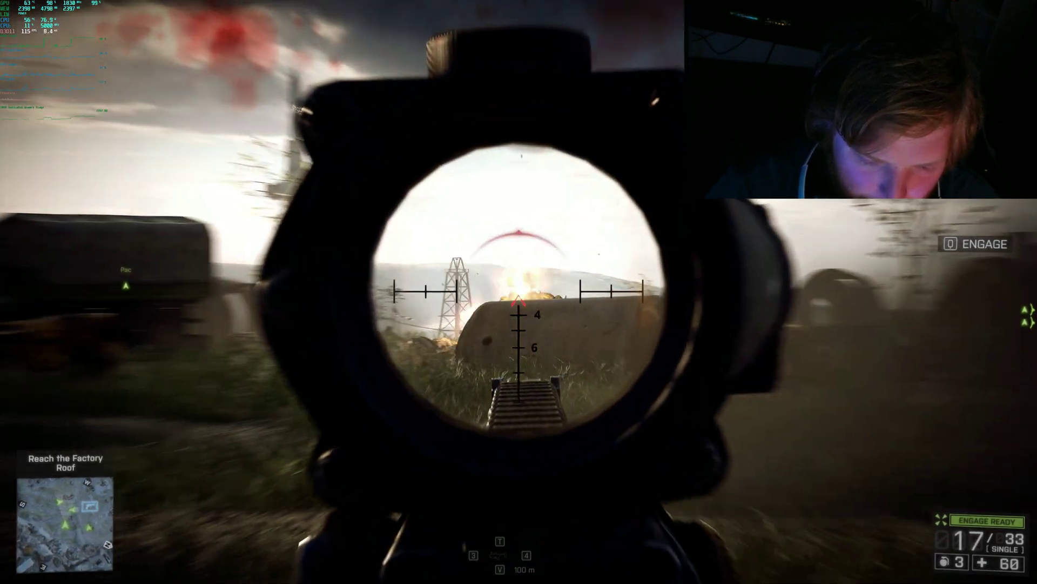
{"action": "left_click", "coordinate": [518, 292]}
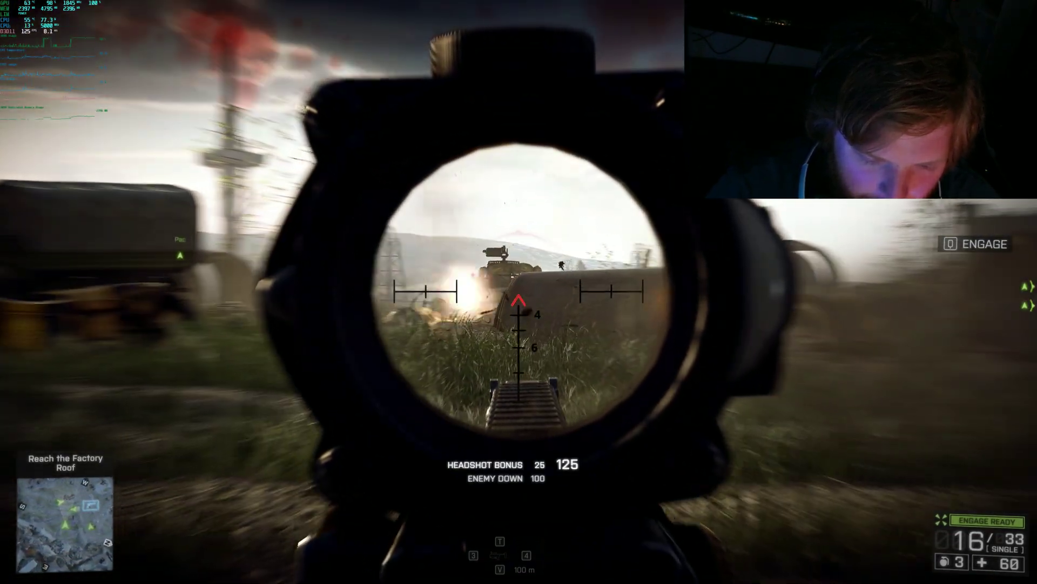
{"action": "left_click", "coordinate": [519, 291]}
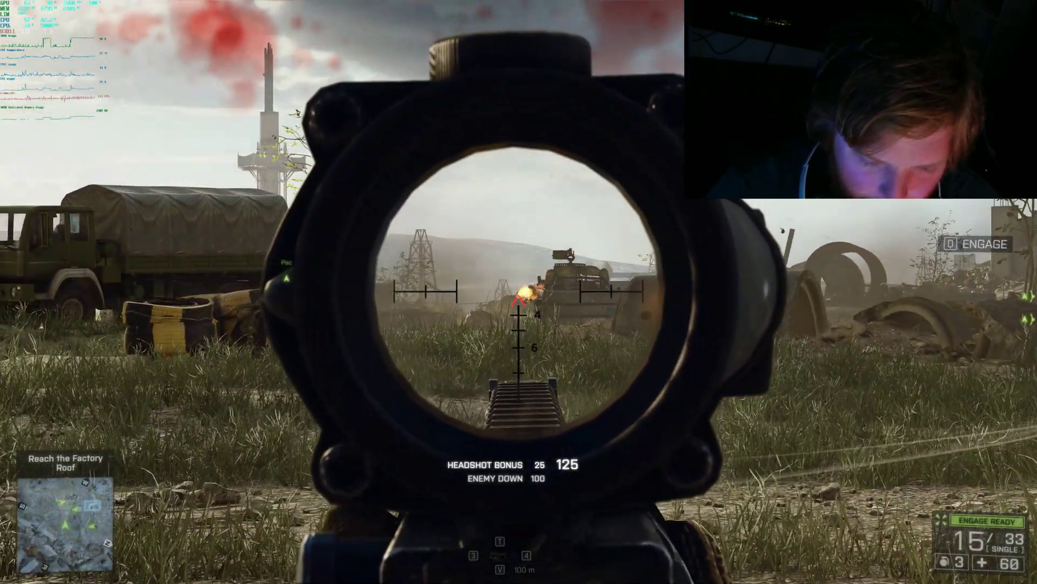
{"action": "left_click", "coordinate": [518, 292]}
{"action": "left_click", "coordinate": [519, 292]}
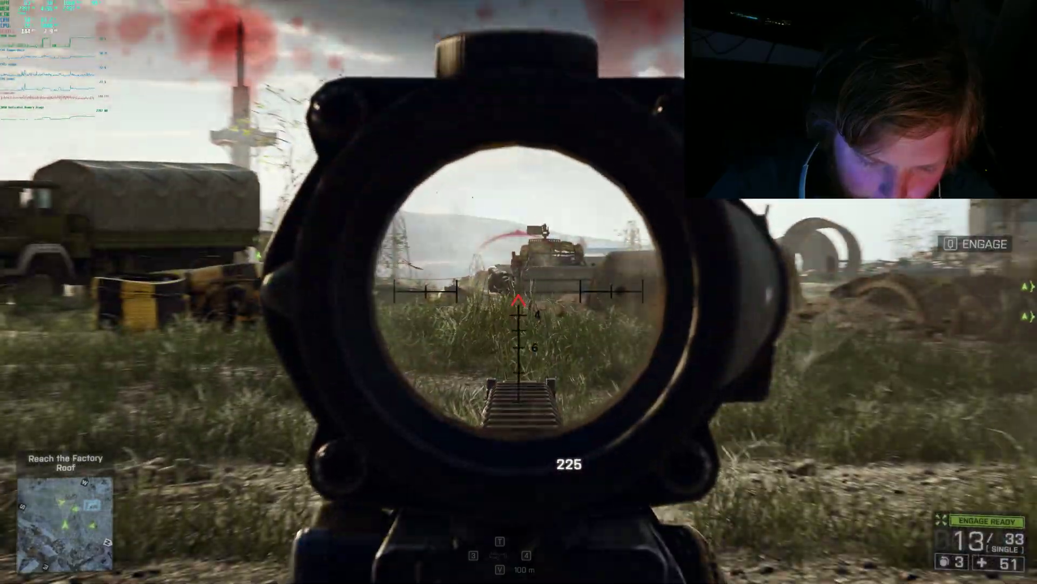
{"action": "key", "text": "shift+w"}
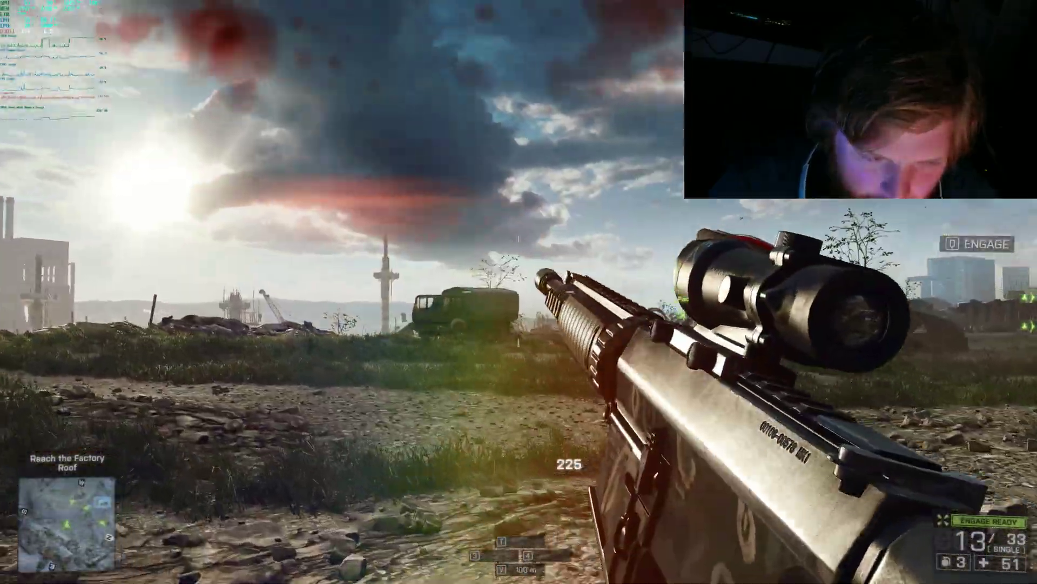
{"action": "key", "text": "r"}
{"action": "right_click", "coordinate": [519, 292]}
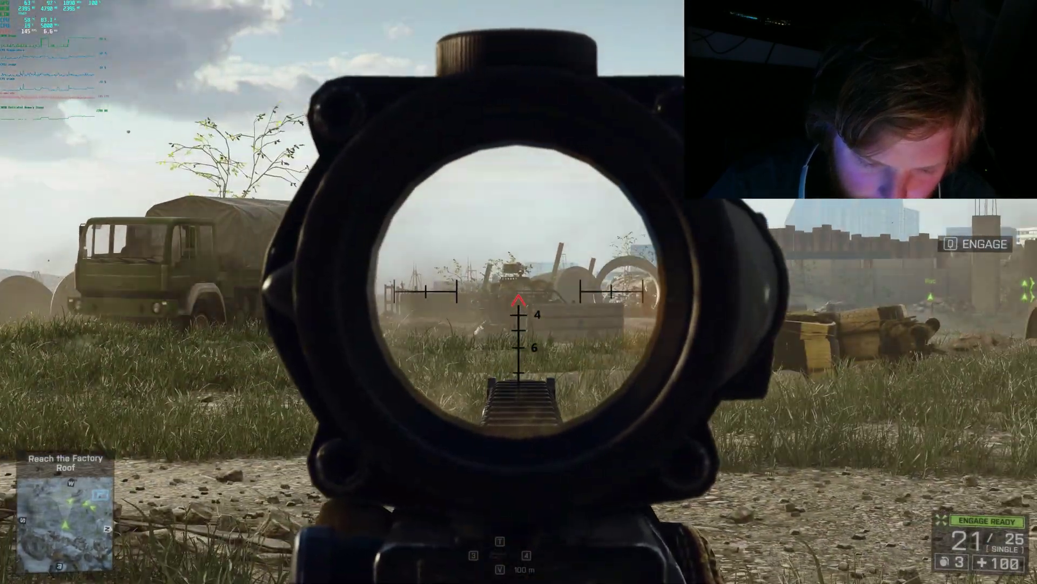
{"action": "right_click", "coordinate": [518, 292]}
Step: Pause the game and lower the graphics quality preset to High in the video options
{"action": "key", "text": "Escape"}
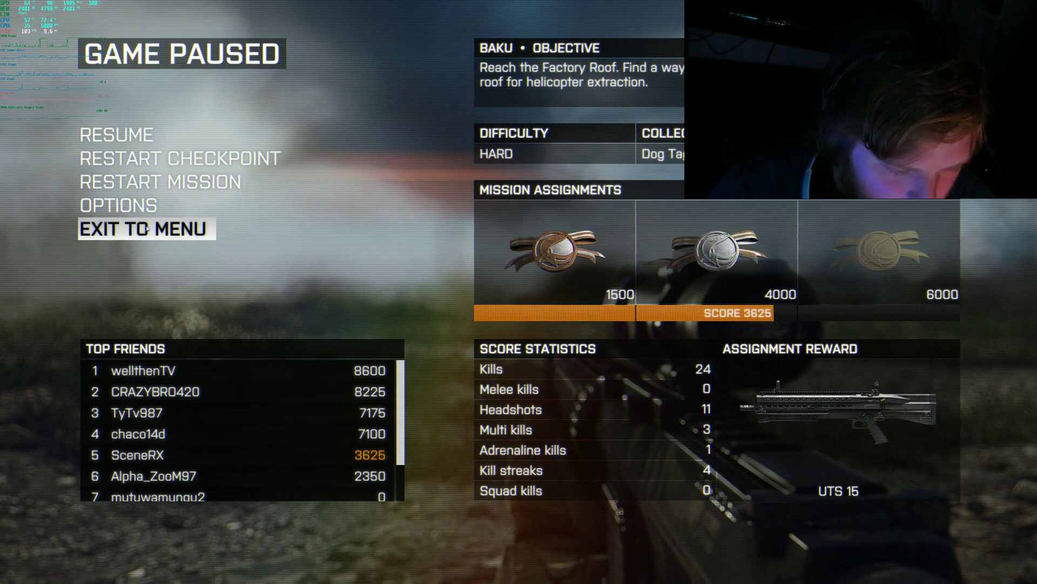
{"action": "left_click", "coordinate": [118, 205]}
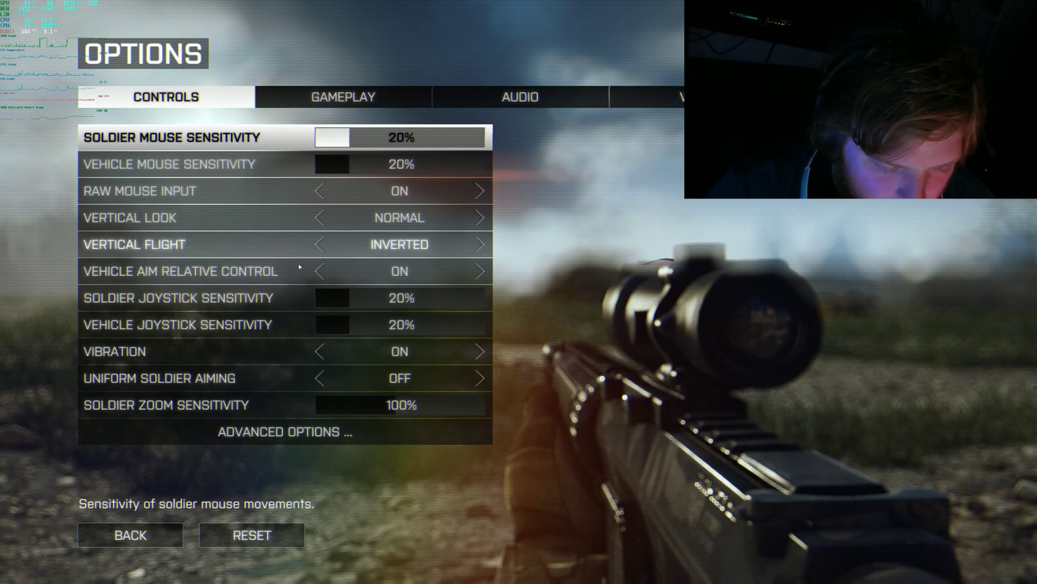
{"action": "left_click", "coordinate": [344, 434]}
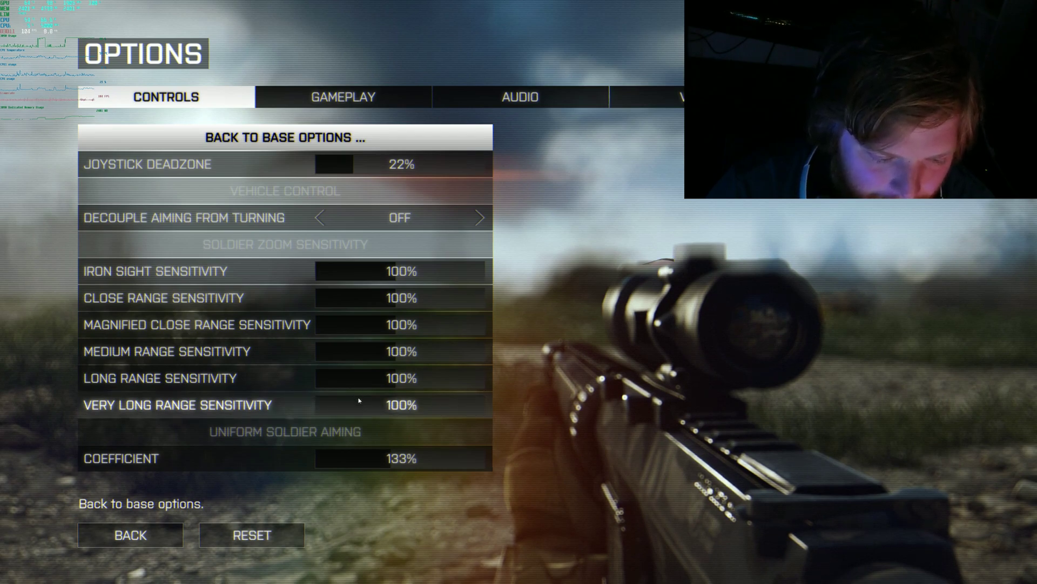
{"action": "left_click", "coordinate": [656, 97]}
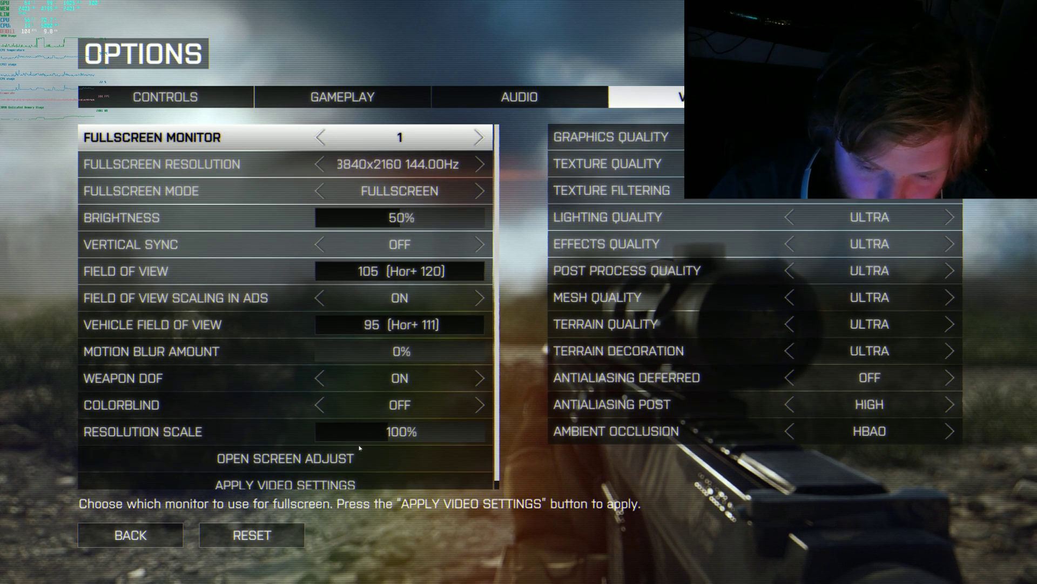
{"action": "left_click", "coordinate": [790, 137]}
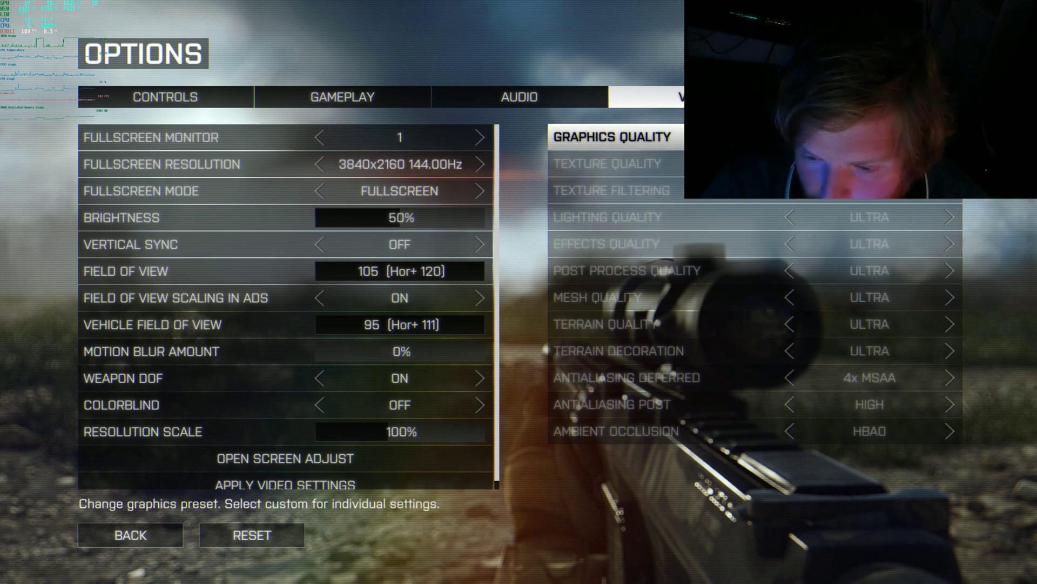
{"action": "left_click", "coordinate": [789, 137]}
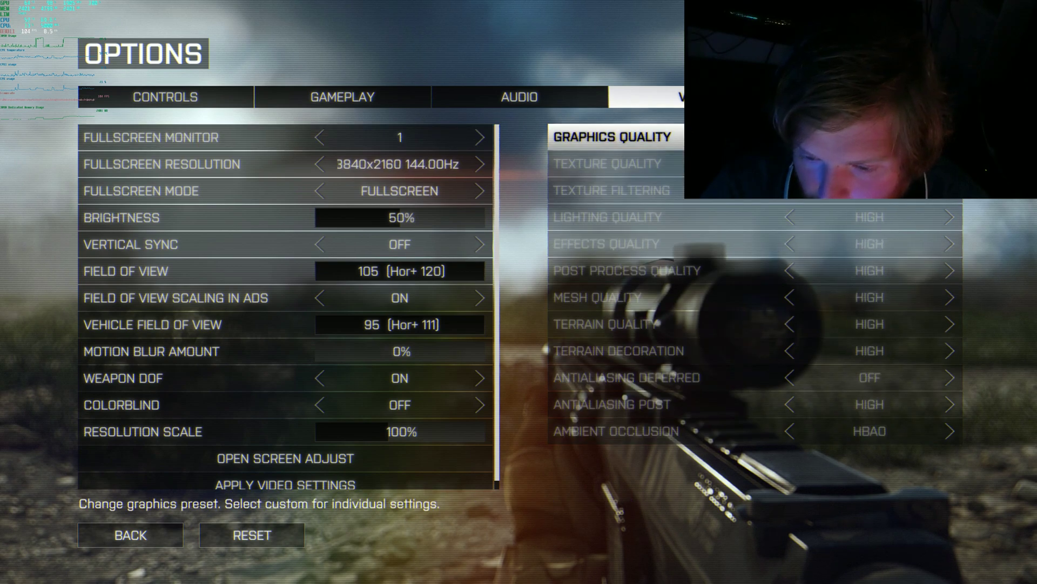
Step: Apply the changed video settings, confirm them and return to the mission
{"action": "left_click", "coordinate": [400, 487]}
{"action": "left_click", "coordinate": [488, 381]}
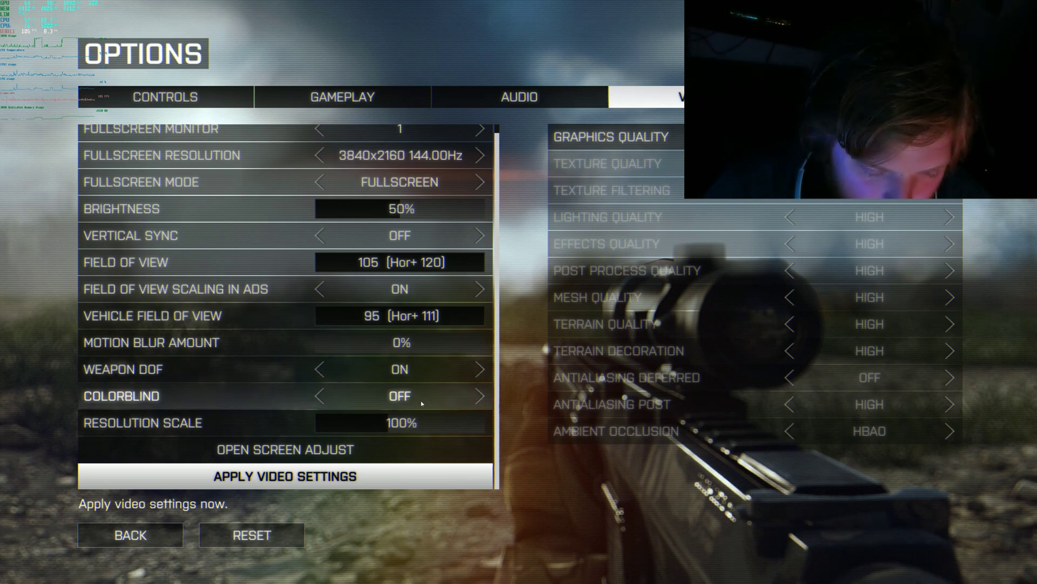
{"action": "left_click", "coordinate": [286, 476]}
{"action": "left_click", "coordinate": [485, 377]}
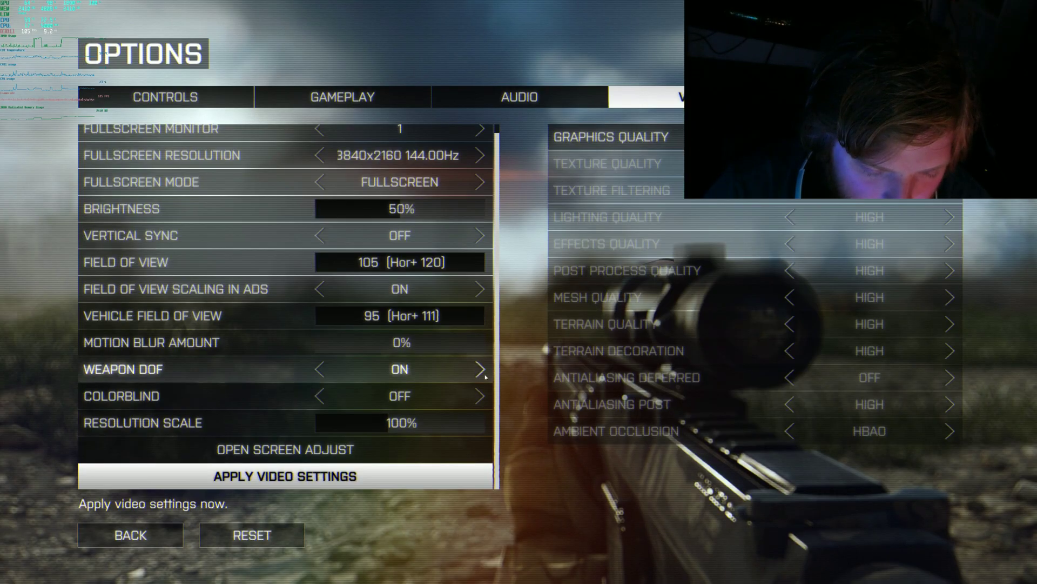
{"action": "key", "text": "Escape"}
{"action": "left_click", "coordinate": [482, 375]}
{"action": "key", "text": "Escape"}
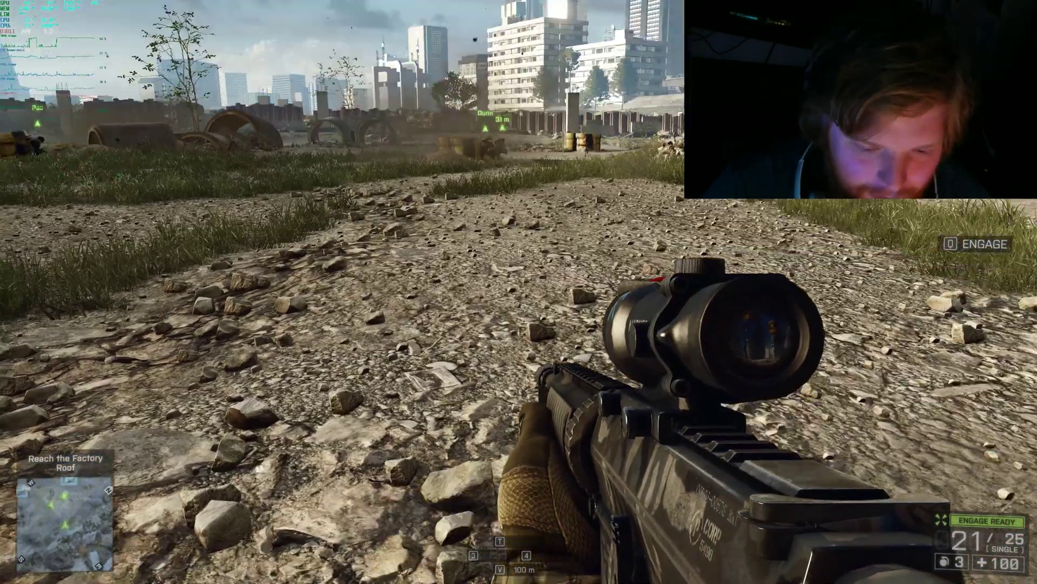
Step: Leave the game and bring up the Battlefield 4 install folder among the open Explorer windows
{"action": "key", "text": "Escape"}
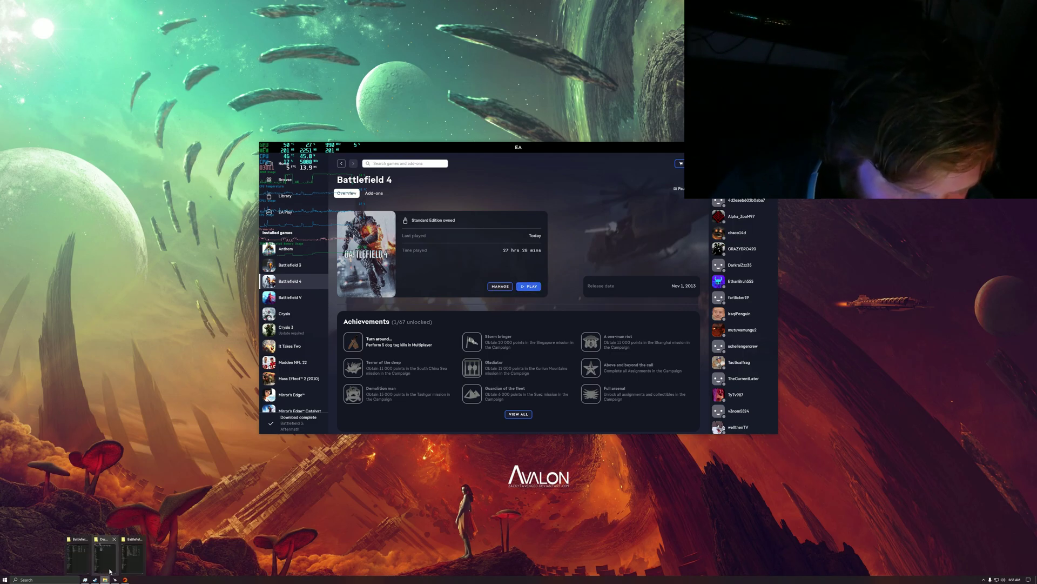
{"action": "left_click", "coordinate": [106, 562]}
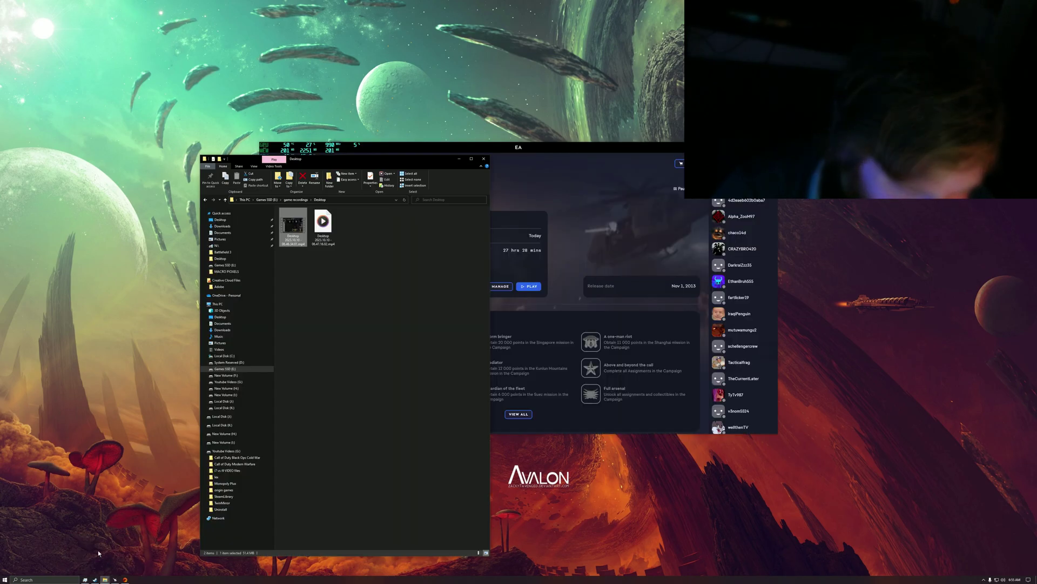
{"action": "mouse_move", "coordinate": [105, 578]}
{"action": "left_click", "coordinate": [85, 563]}
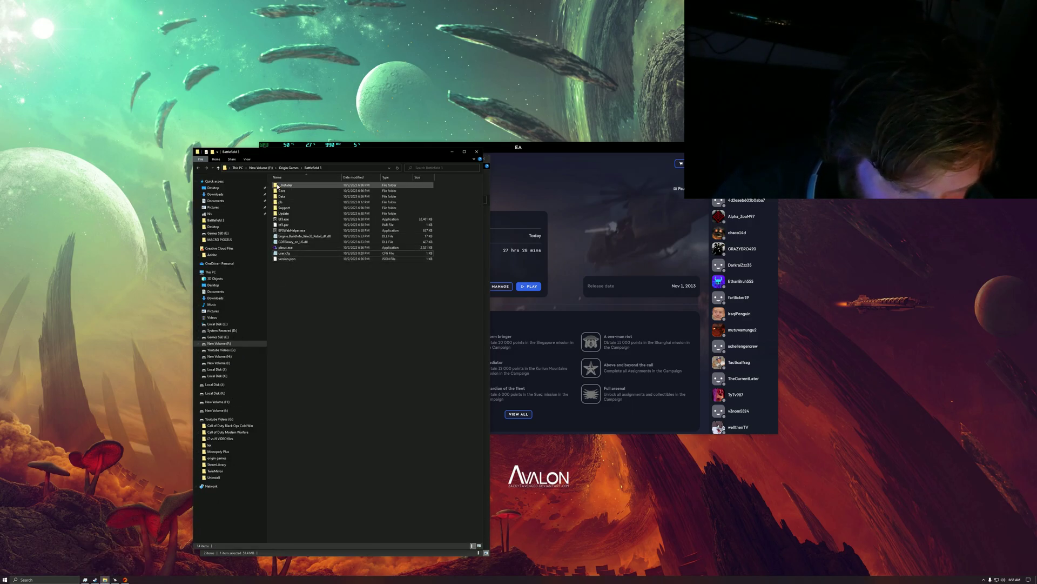
{"action": "left_click", "coordinate": [108, 580]}
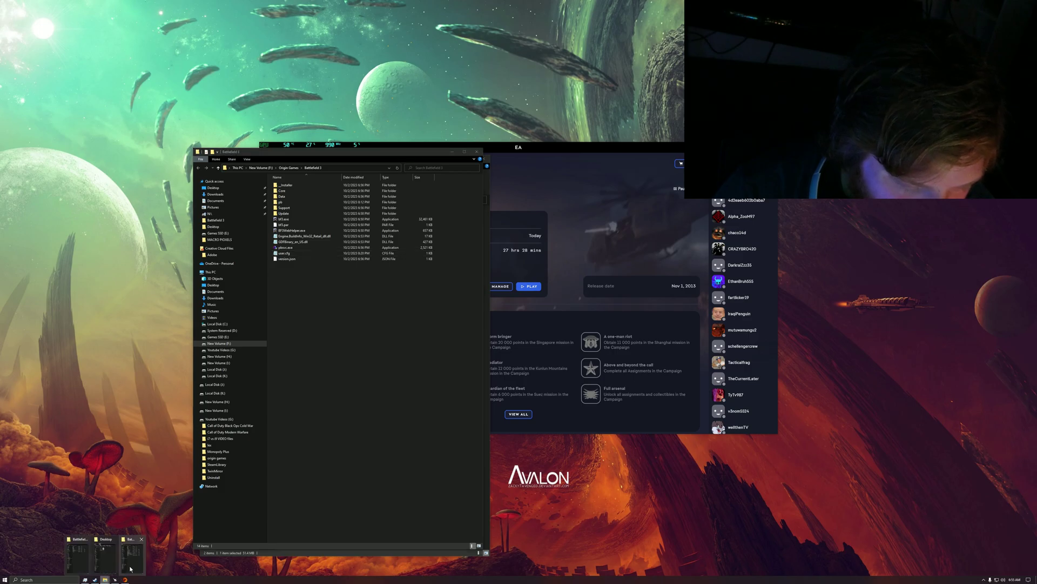
{"action": "left_click", "coordinate": [131, 561]}
Step: Delete the user.cfg file from the Battlefield 4 folder
{"action": "left_click", "coordinate": [381, 312]}
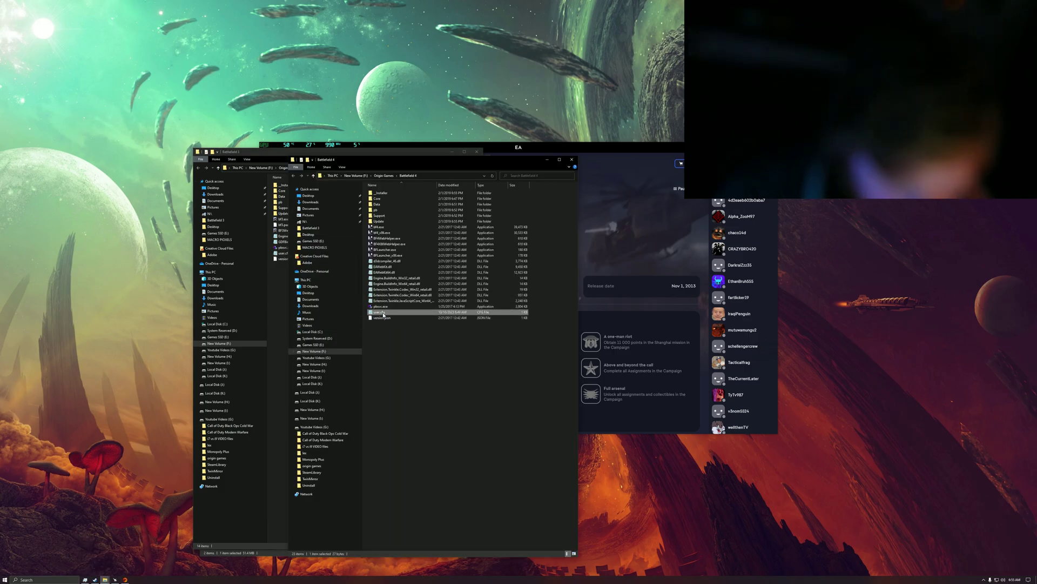
{"action": "right_click", "coordinate": [385, 312]}
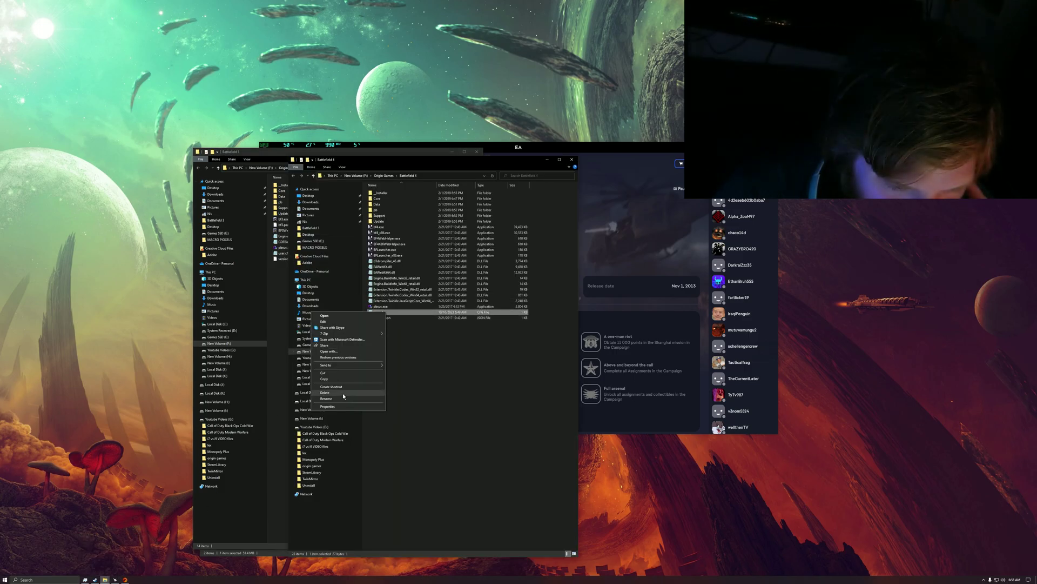
{"action": "left_click", "coordinate": [342, 393]}
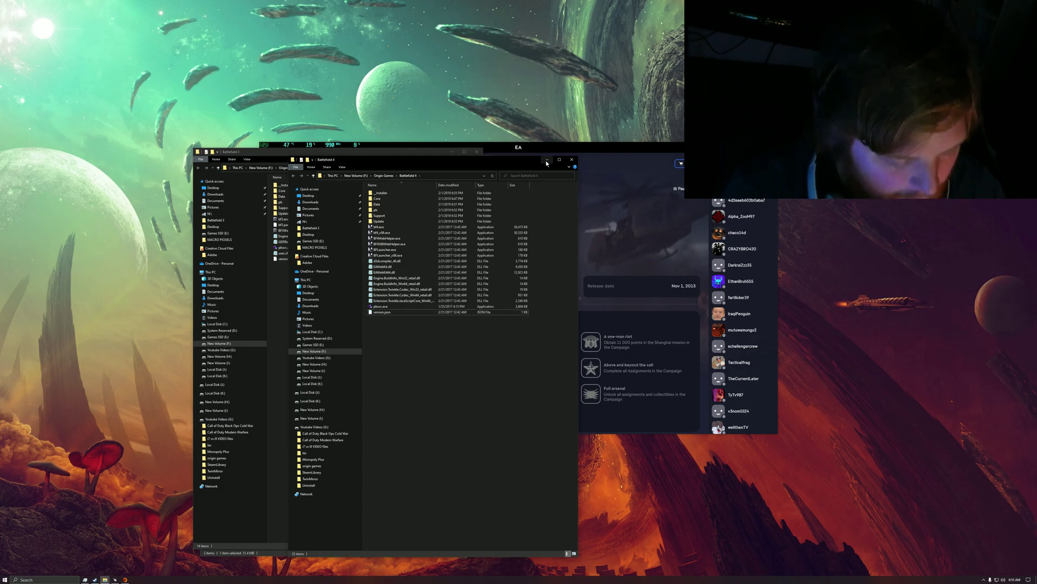
Step: Open the Recycle Bin and permanently delete all its items, including user.cfg
{"action": "key", "text": "super"}
{"action": "type", "text": "recy"}
{"action": "key", "text": "Return"}
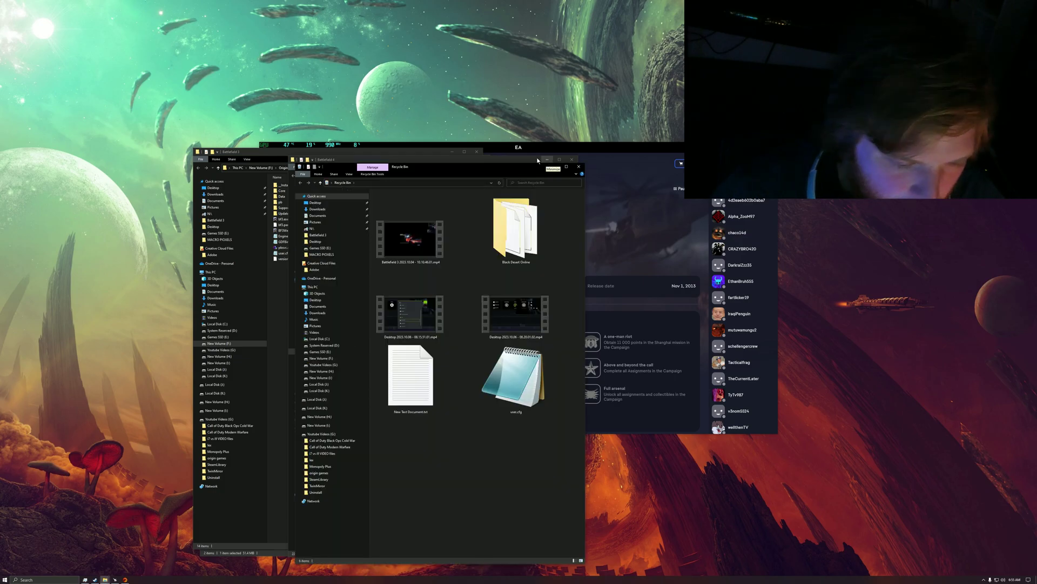
{"action": "left_click", "coordinate": [513, 363]}
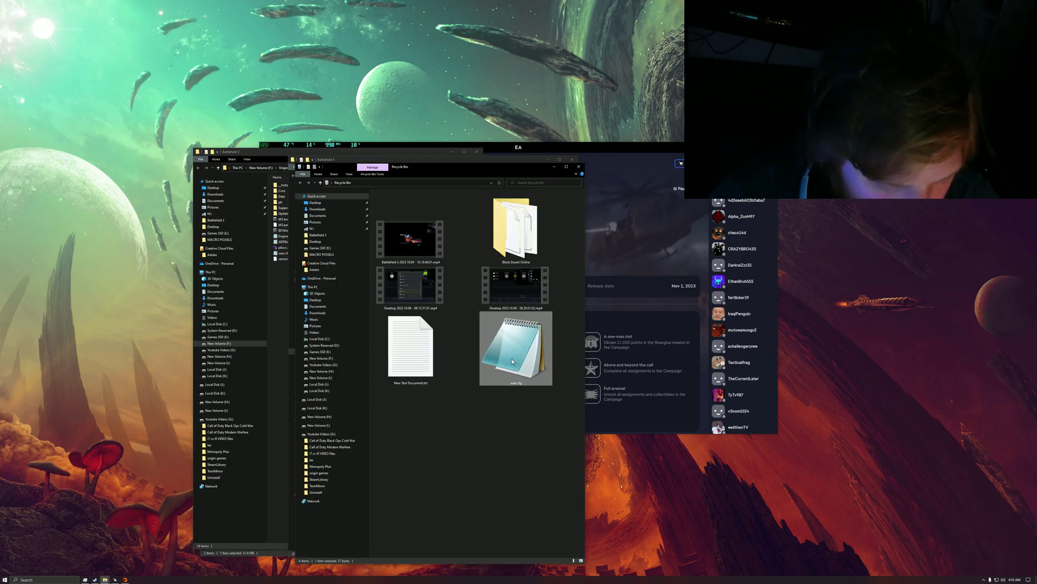
{"action": "key", "text": "ctrl+a"}
{"action": "right_click", "coordinate": [512, 358]}
{"action": "left_click", "coordinate": [480, 376]}
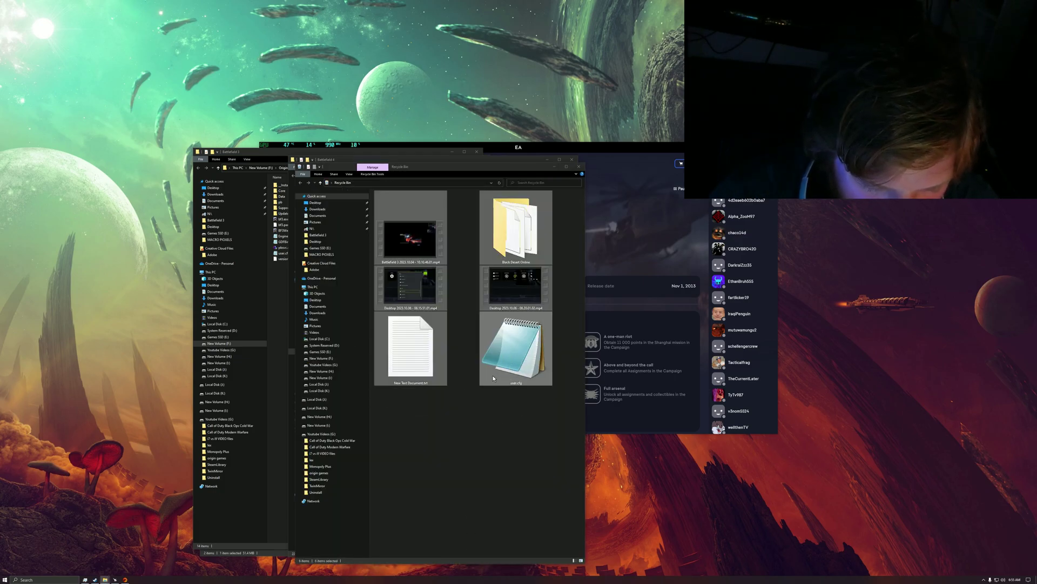
{"action": "left_click", "coordinate": [540, 295]}
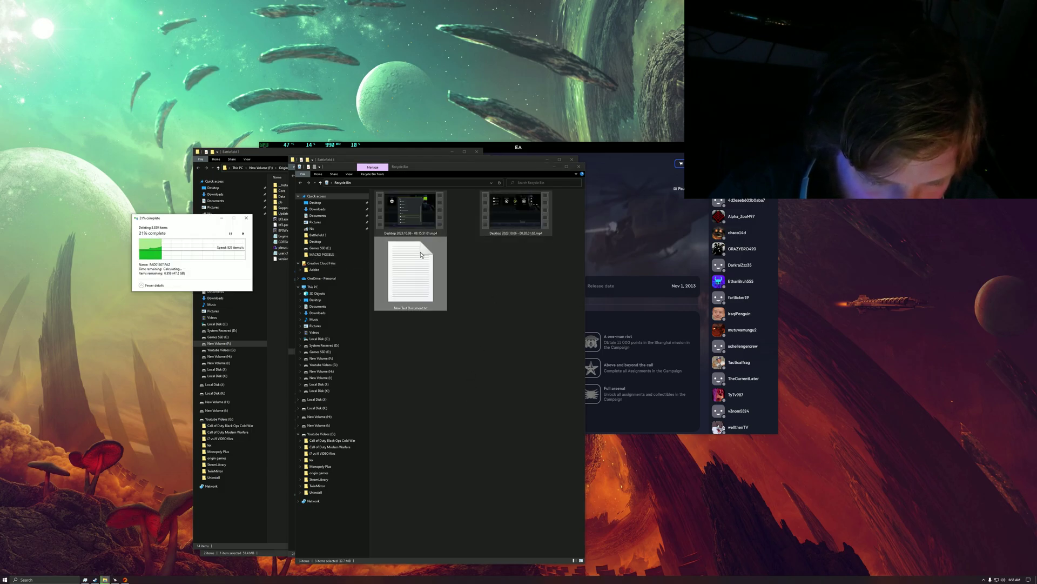
Step: Minimize the Recycle Bin and the other Explorer windows, and launch Battlefield 4 from the EA app
{"action": "left_click", "coordinate": [553, 167]}
{"action": "left_click", "coordinate": [548, 161]}
{"action": "left_click", "coordinate": [452, 152]}
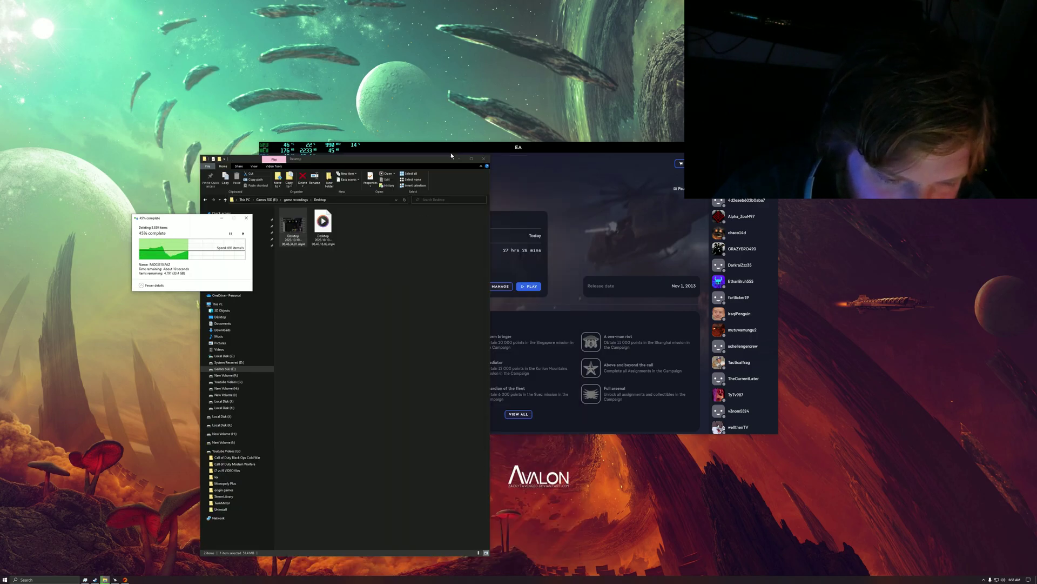
{"action": "left_click", "coordinate": [458, 159]}
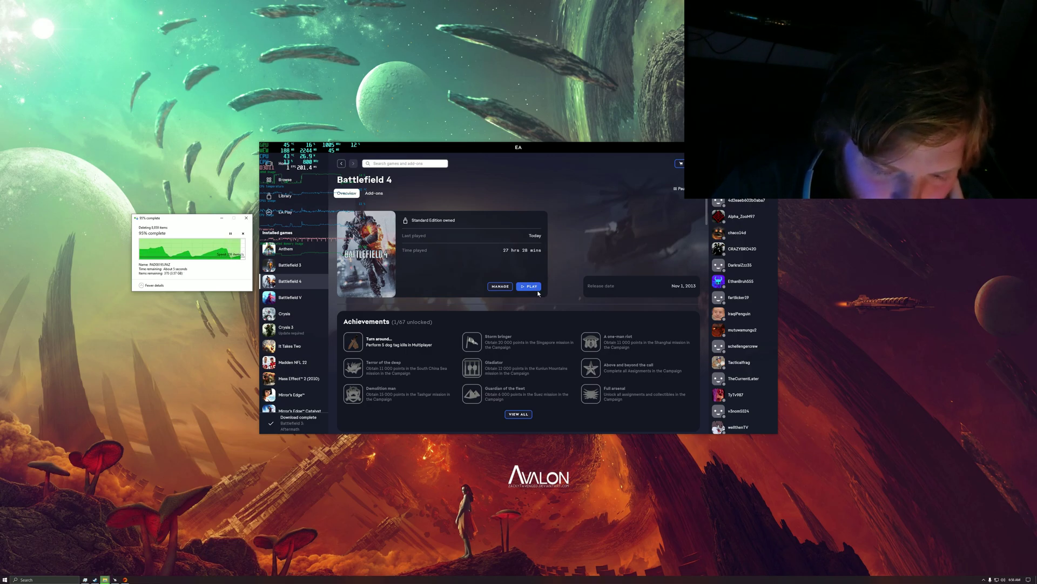
{"action": "left_click", "coordinate": [537, 290]}
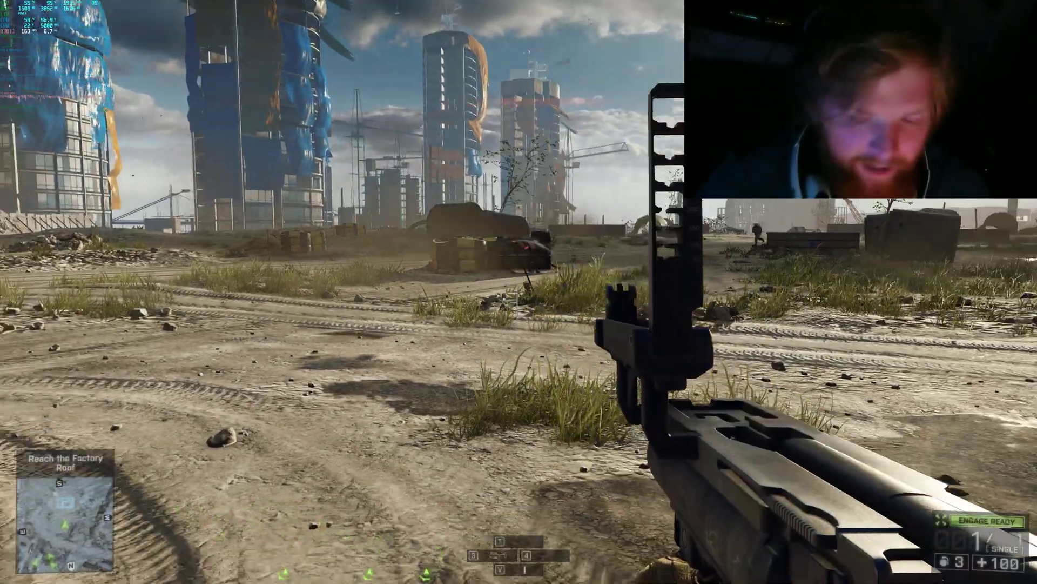
Step: Fire the grenade launcher and move across the construction field to check the frame rate without user.cfg
{"action": "key", "text": "a"}
{"action": "right_click", "coordinate": [519, 292]}
{"action": "left_click", "coordinate": [519, 292]}
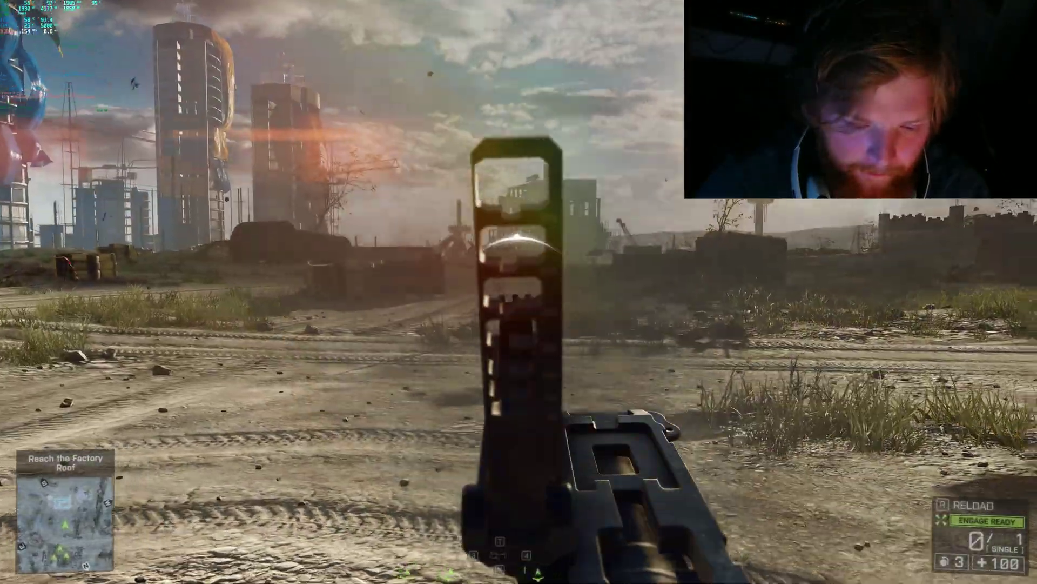
{"action": "key", "text": "a"}
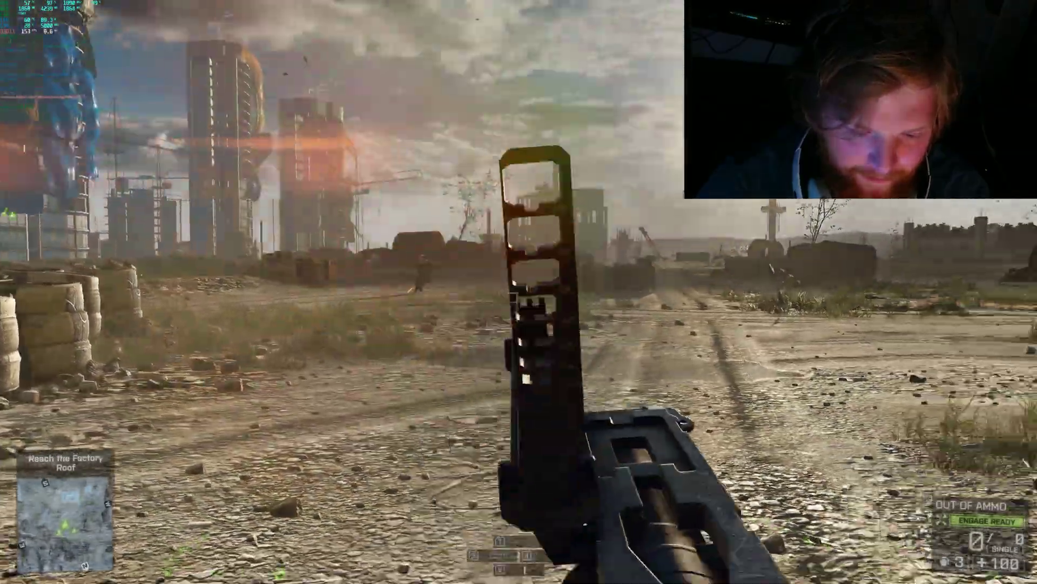
{"action": "key", "text": "w"}
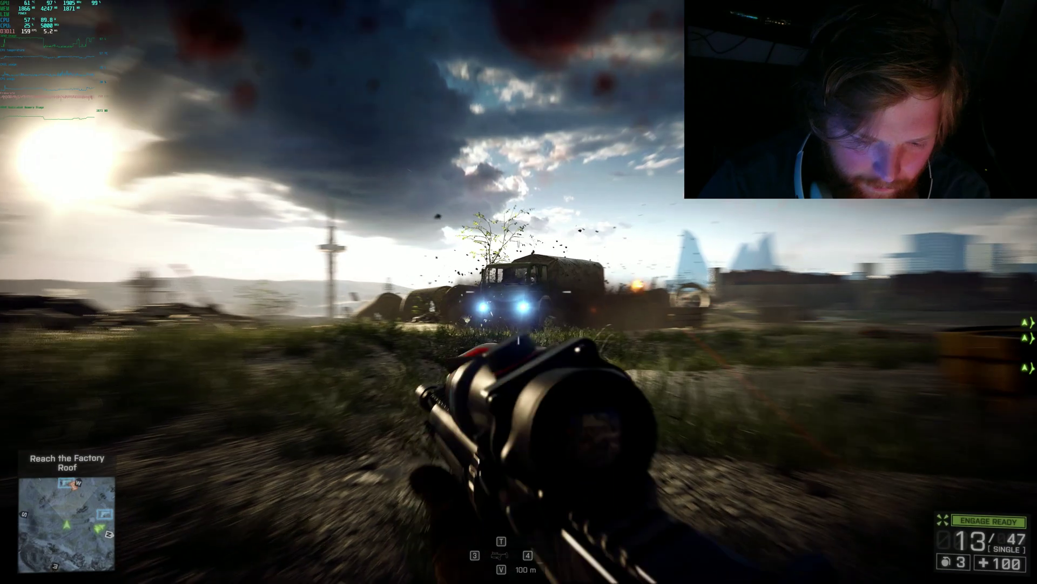
Step: Fight the enemies around the truck with the scoped rifle, reloading once, to check the frame rate in combat
{"action": "key", "text": "3"}
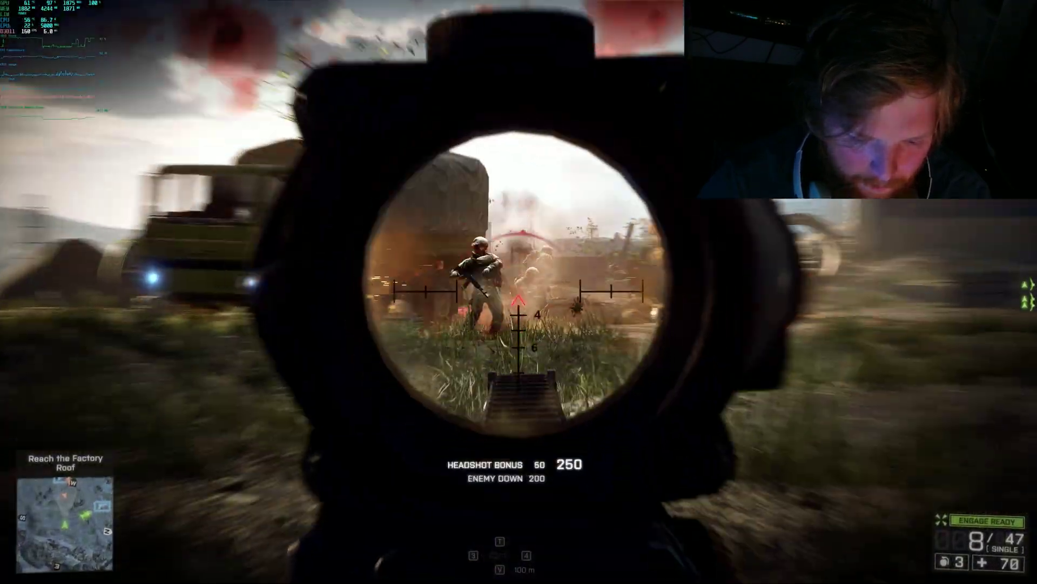
{"action": "left_click", "coordinate": [518, 308]}
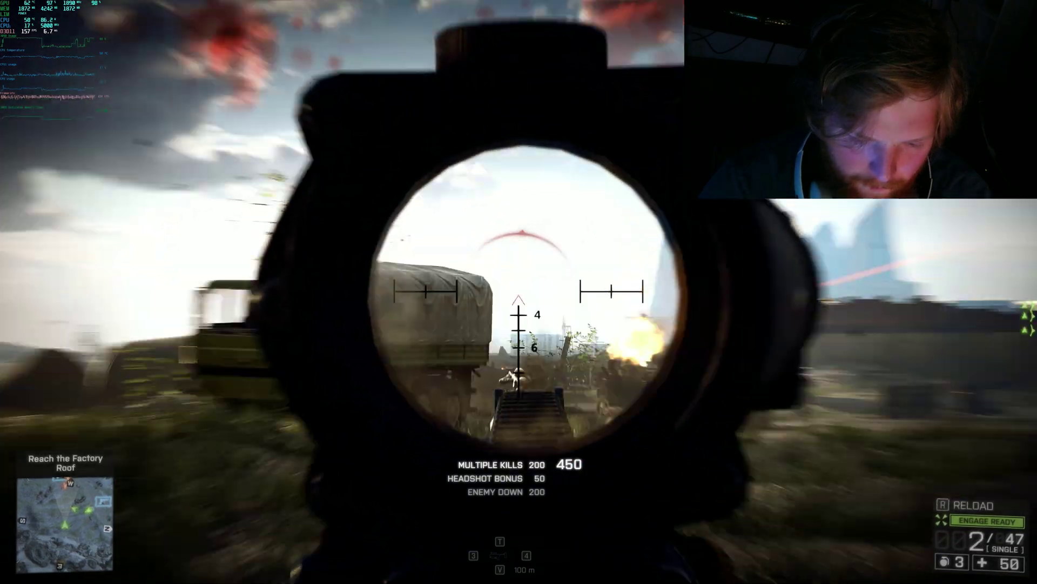
{"action": "left_click", "coordinate": [519, 308]}
{"action": "left_click", "coordinate": [519, 308]}
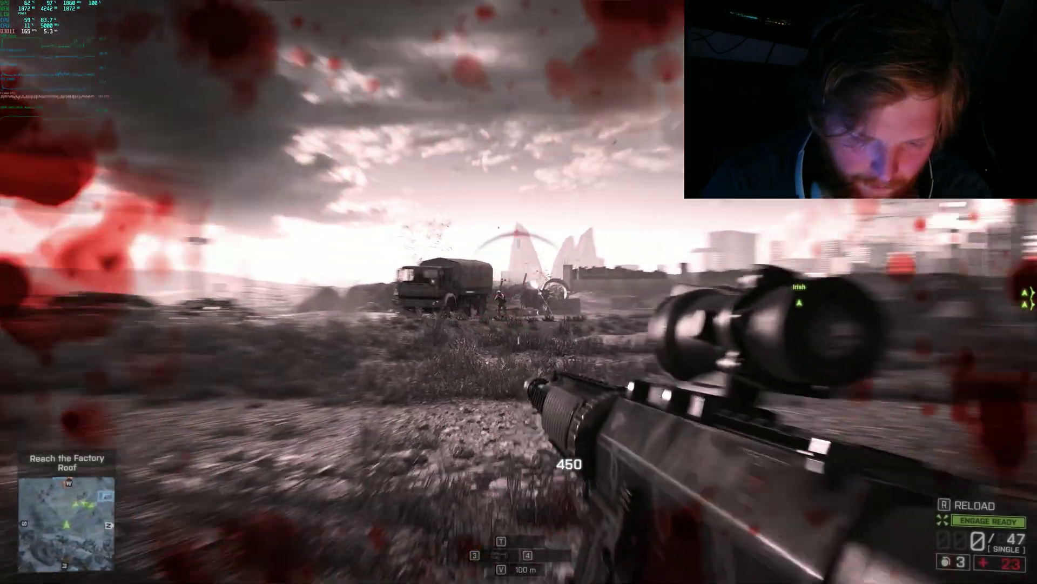
{"action": "key", "text": "r"}
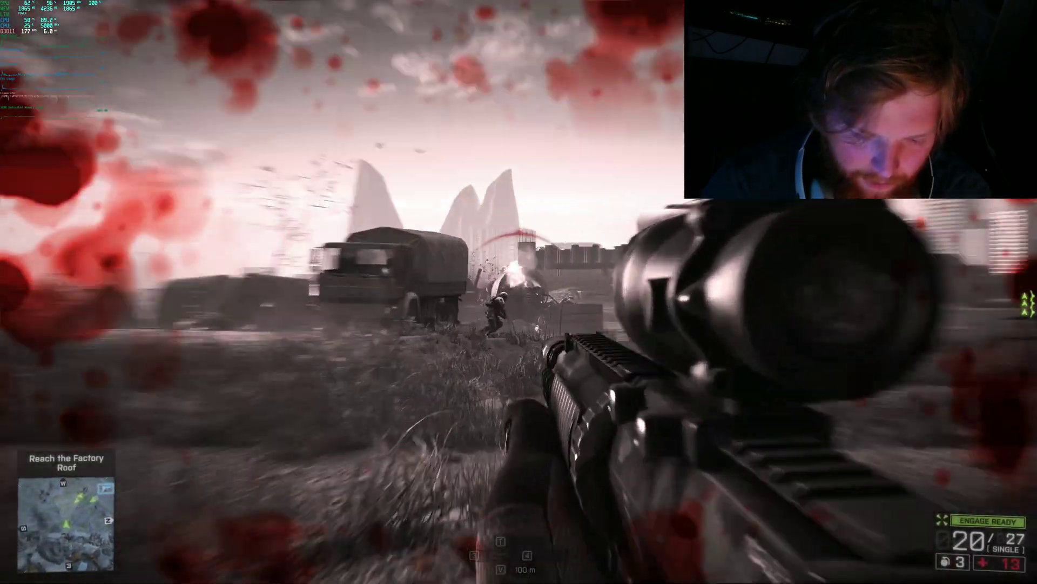
{"action": "right_click", "coordinate": [519, 308]}
{"action": "left_click", "coordinate": [519, 308]}
{"action": "left_click", "coordinate": [518, 308]}
{"action": "left_click", "coordinate": [518, 308]}
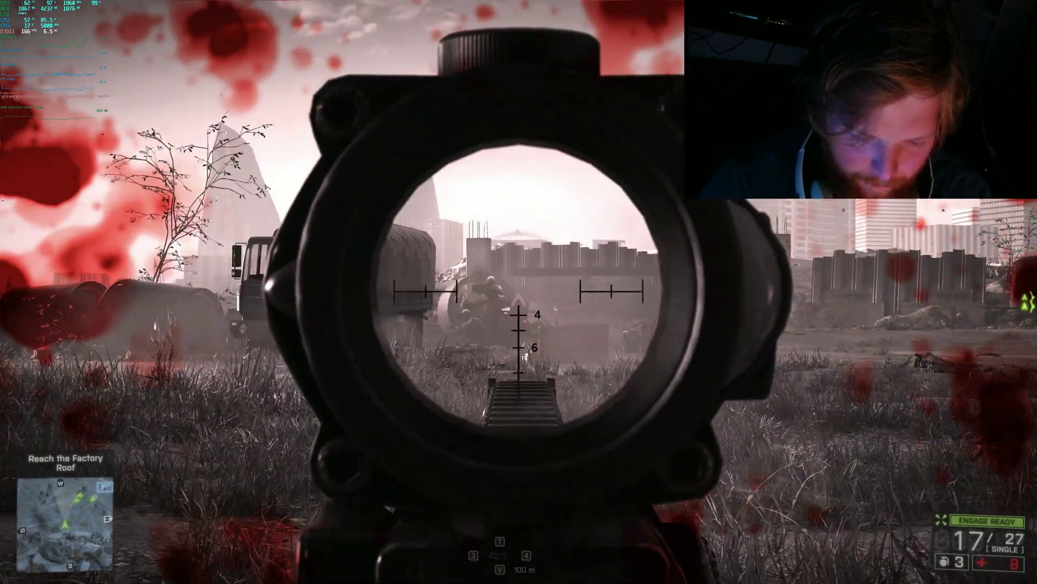
{"action": "left_click", "coordinate": [519, 308]}
{"action": "left_click", "coordinate": [518, 308]}
{"action": "left_click", "coordinate": [519, 308]}
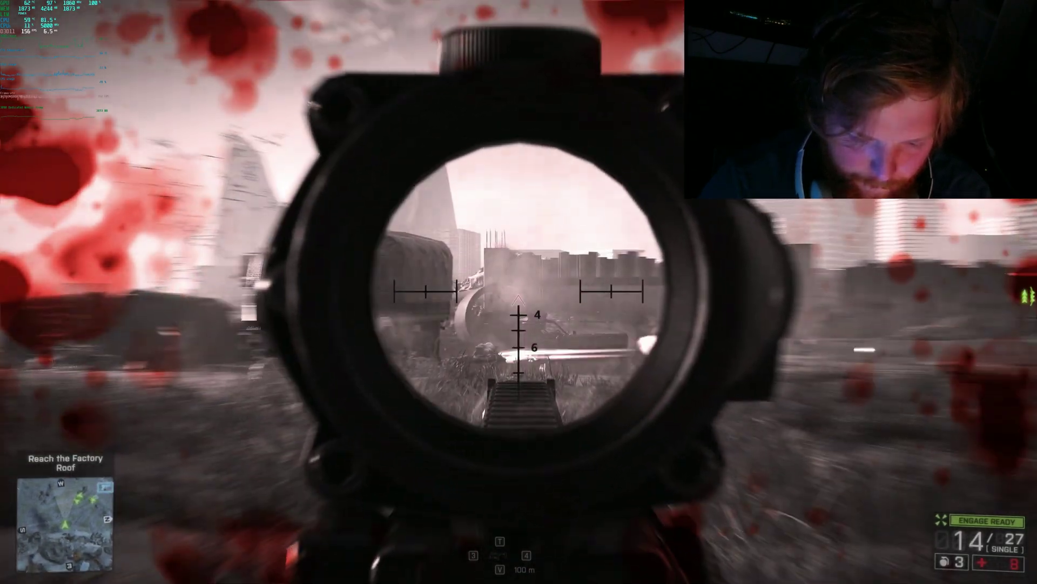
{"action": "left_click", "coordinate": [519, 308]}
{"action": "left_click", "coordinate": [518, 308]}
{"action": "key", "text": "z"}
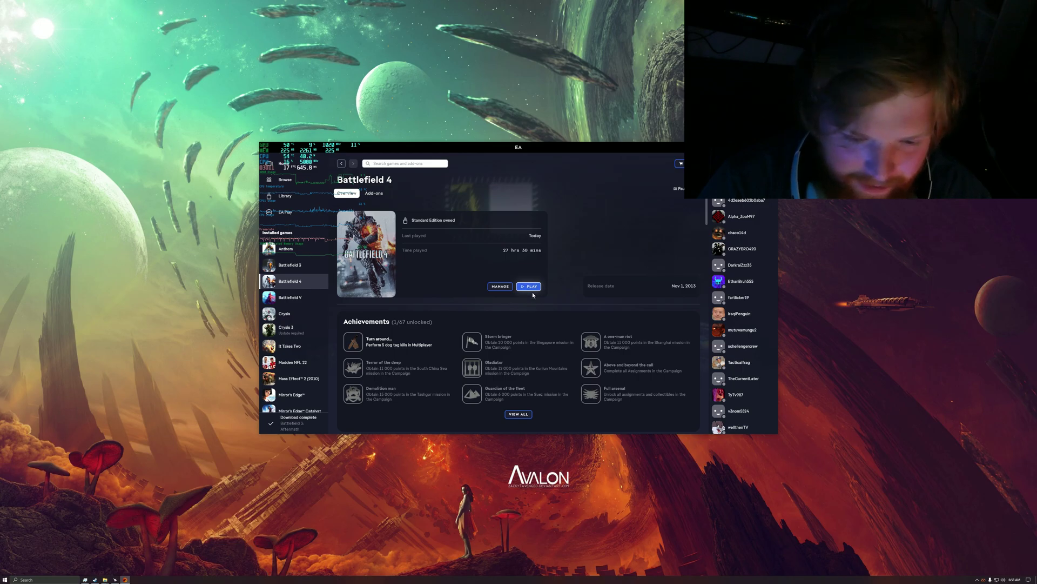
Step: Move the EA launcher window diagonally up and to the left on the desktop
{"action": "left_click_drag", "start_coordinate": [535, 149], "coordinate": [483, 98]}
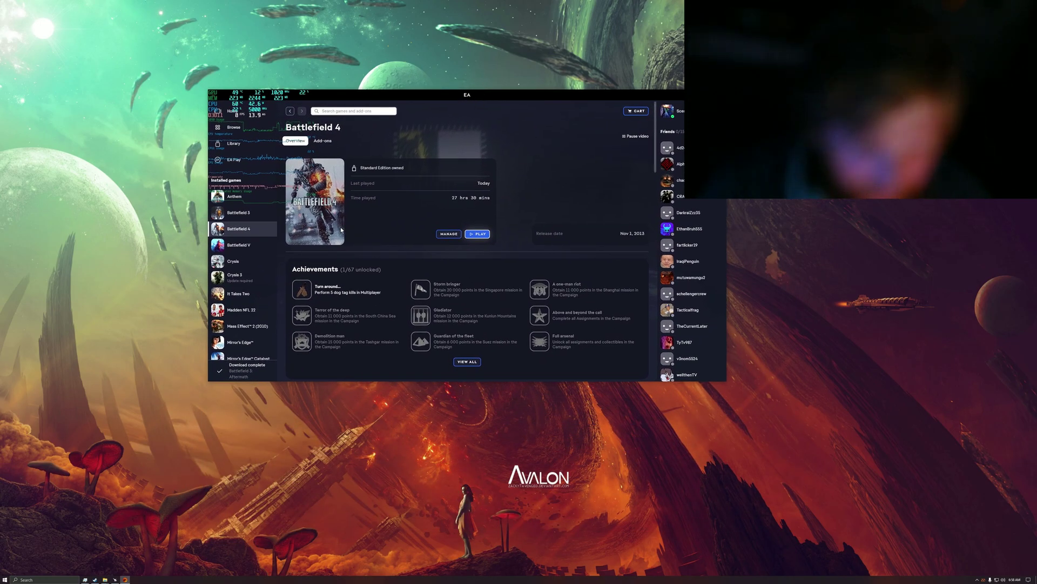